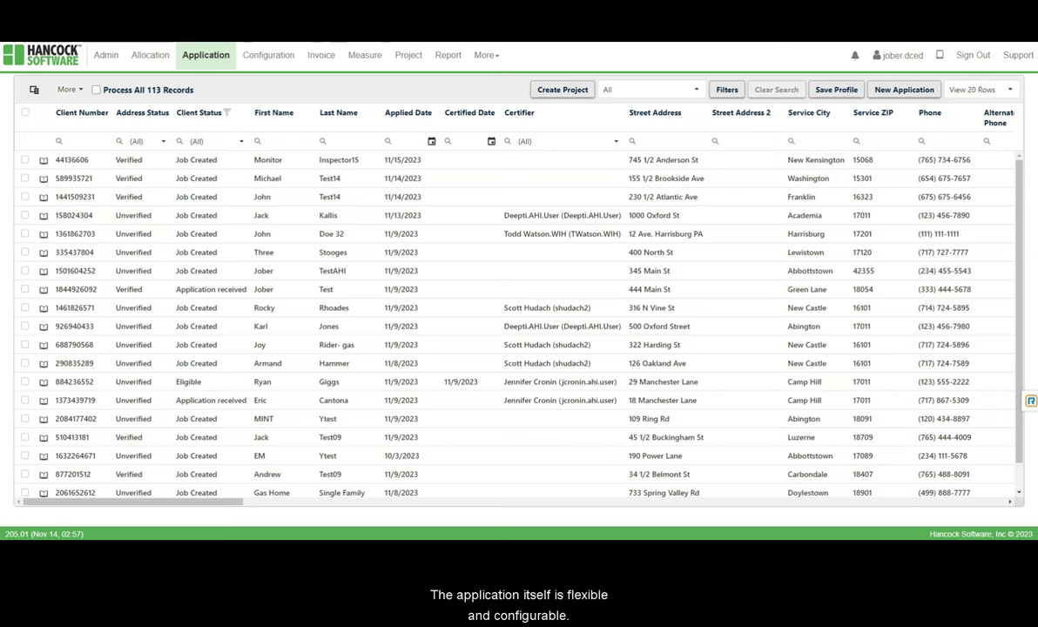
Step: Open the fifth listed client's application and review its energy consumption and income details
{"action": "double_click", "coordinate": [193, 234]}
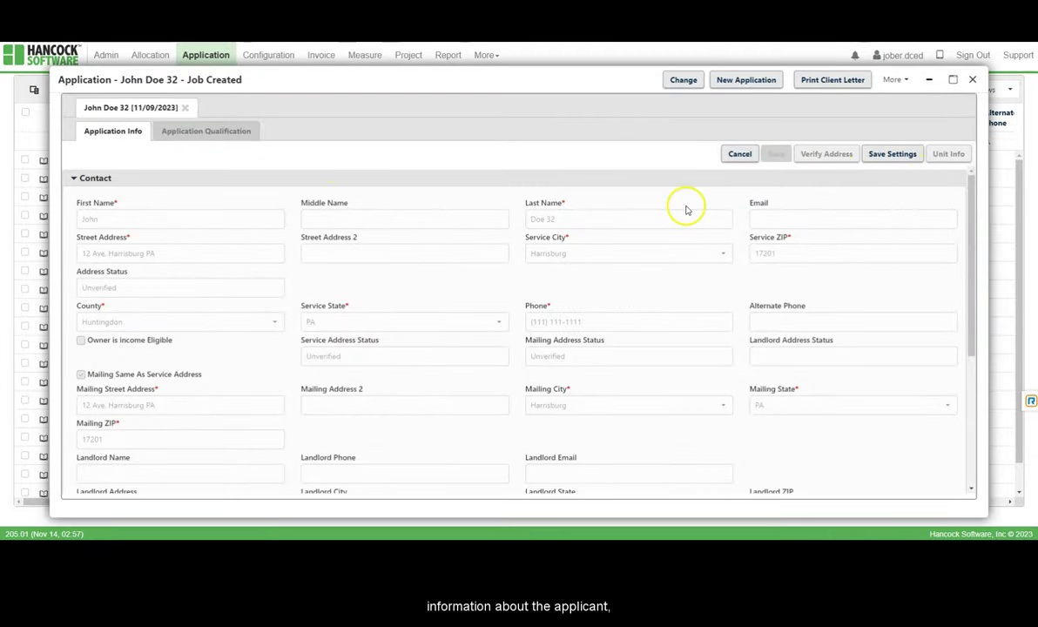
{"action": "left_click", "coordinate": [123, 182]}
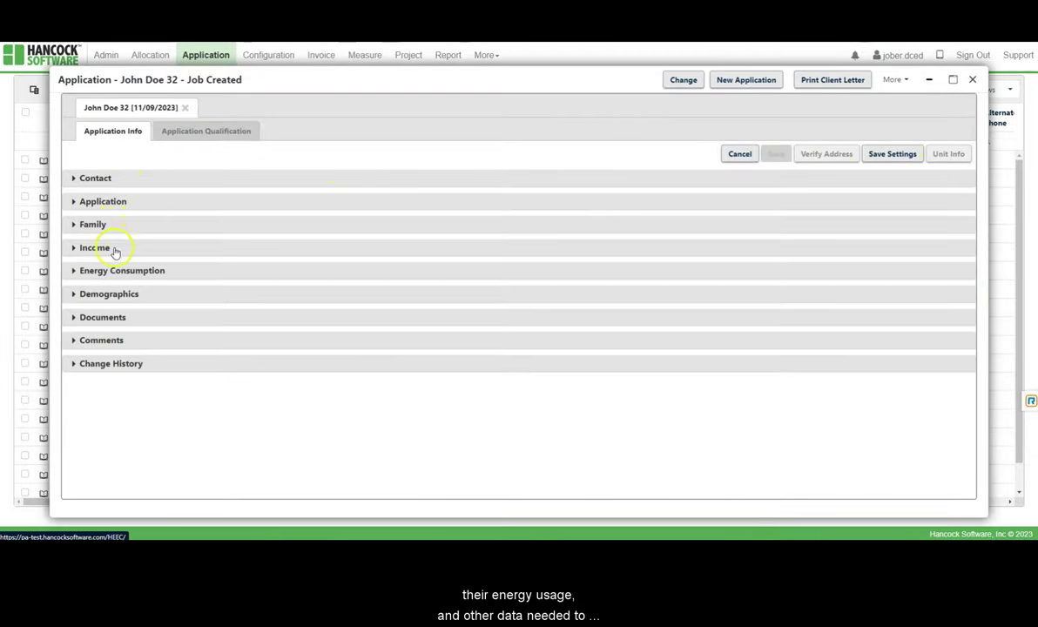
{"action": "left_click", "coordinate": [113, 274]}
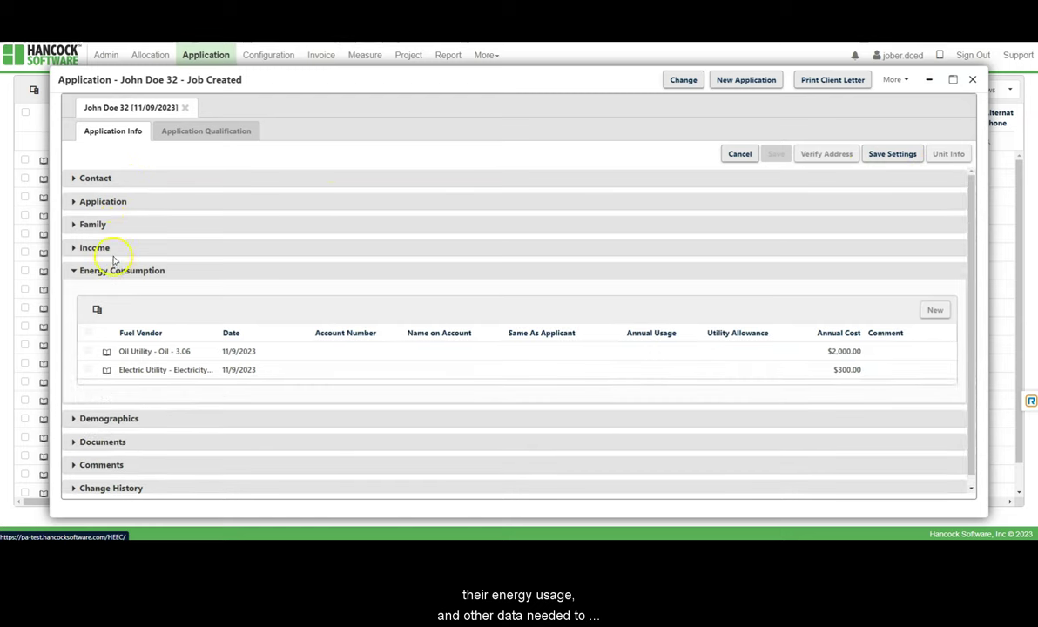
{"action": "left_click", "coordinate": [113, 247]}
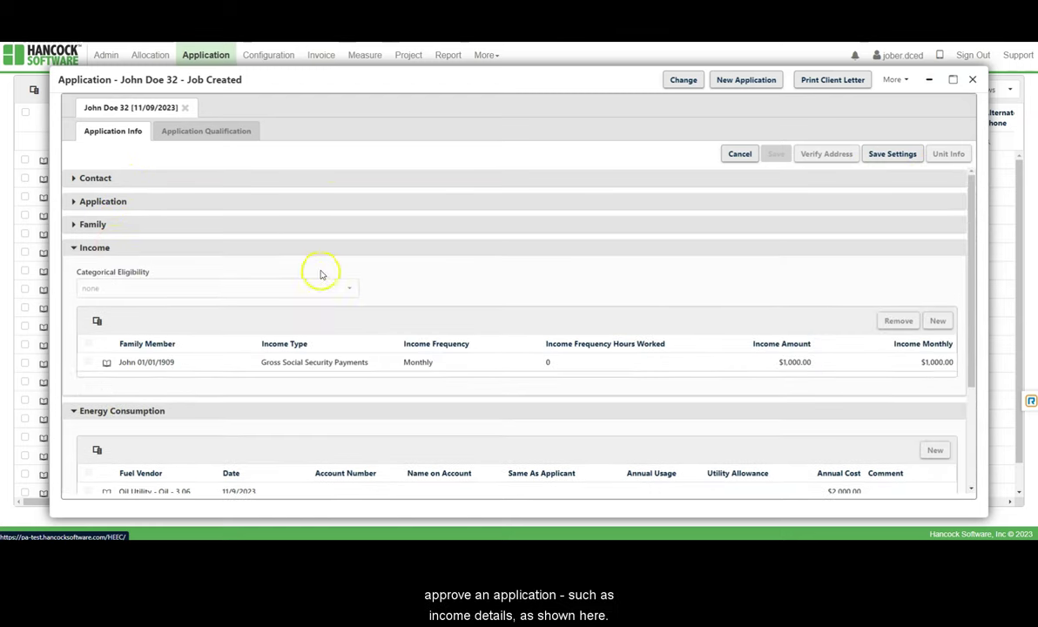
{"action": "left_click", "coordinate": [749, 362]}
{"action": "double_click", "coordinate": [746, 364]}
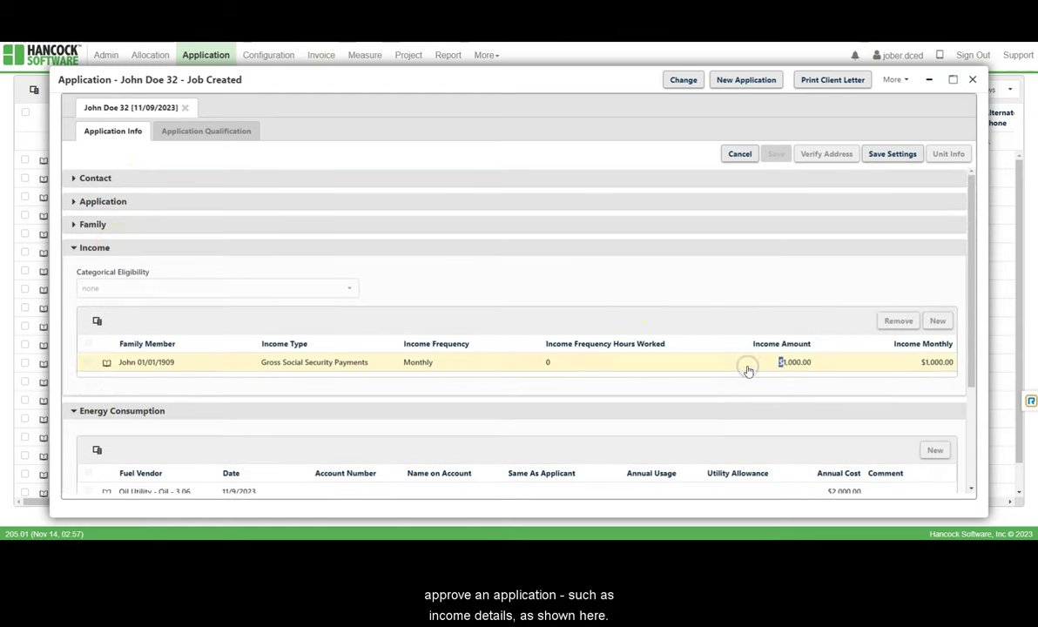
{"action": "left_click", "coordinate": [632, 404]}
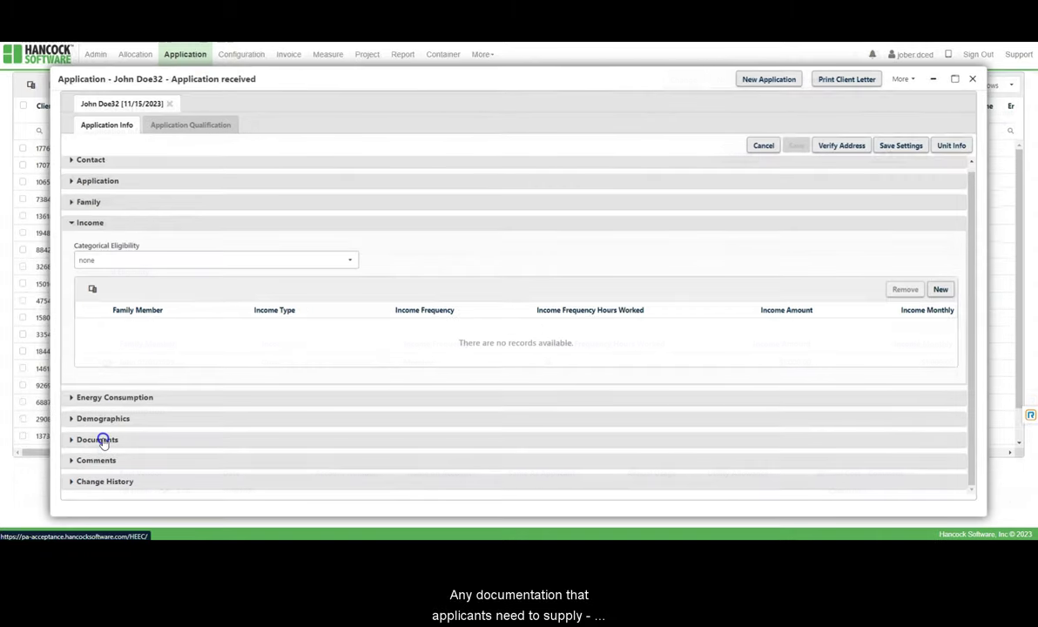
Step: Attach Fuel Release Authorization.pdf to the application's Fuel Release Waiver document and open the uploaded file
{"action": "left_click", "coordinate": [102, 438]}
{"action": "scroll", "coordinate": [122, 414], "scroll_direction": "down", "scroll_amount": 3}
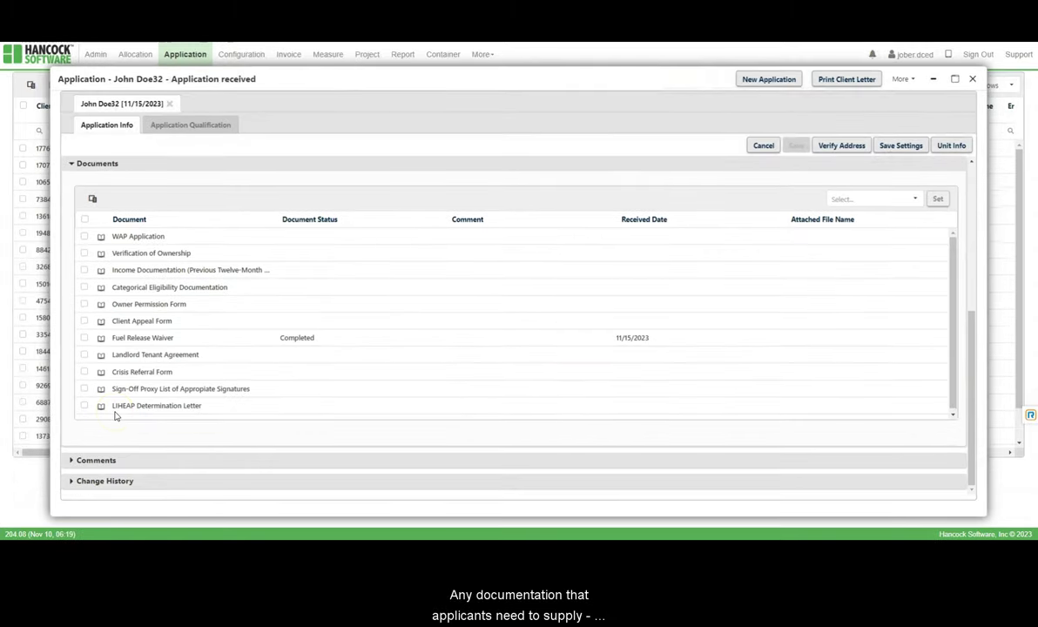
{"action": "left_click", "coordinate": [101, 340]}
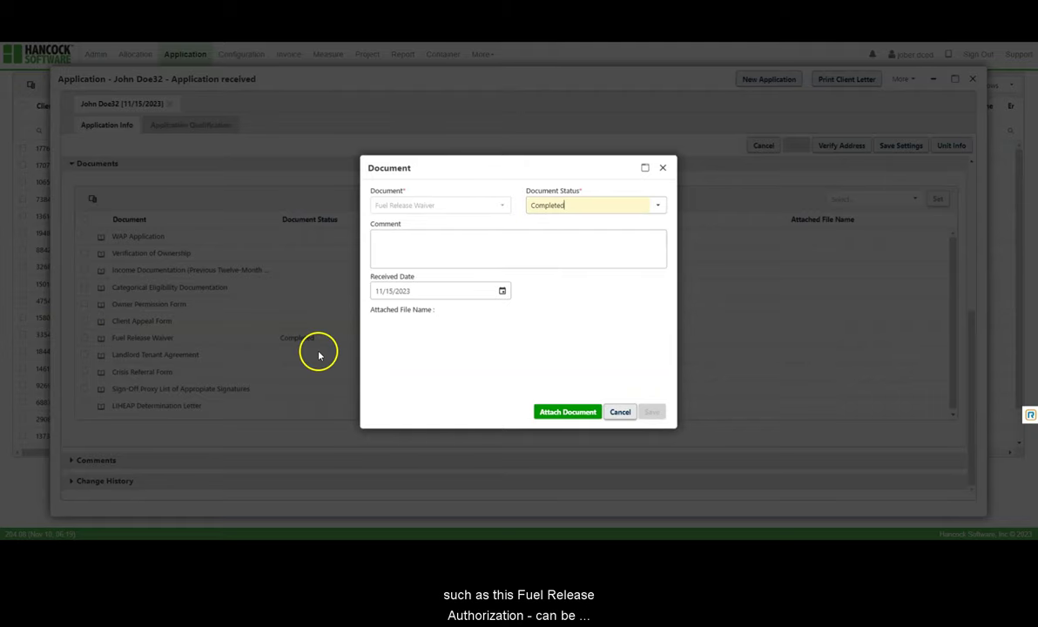
{"action": "left_click", "coordinate": [546, 417]}
{"action": "left_click", "coordinate": [477, 268]}
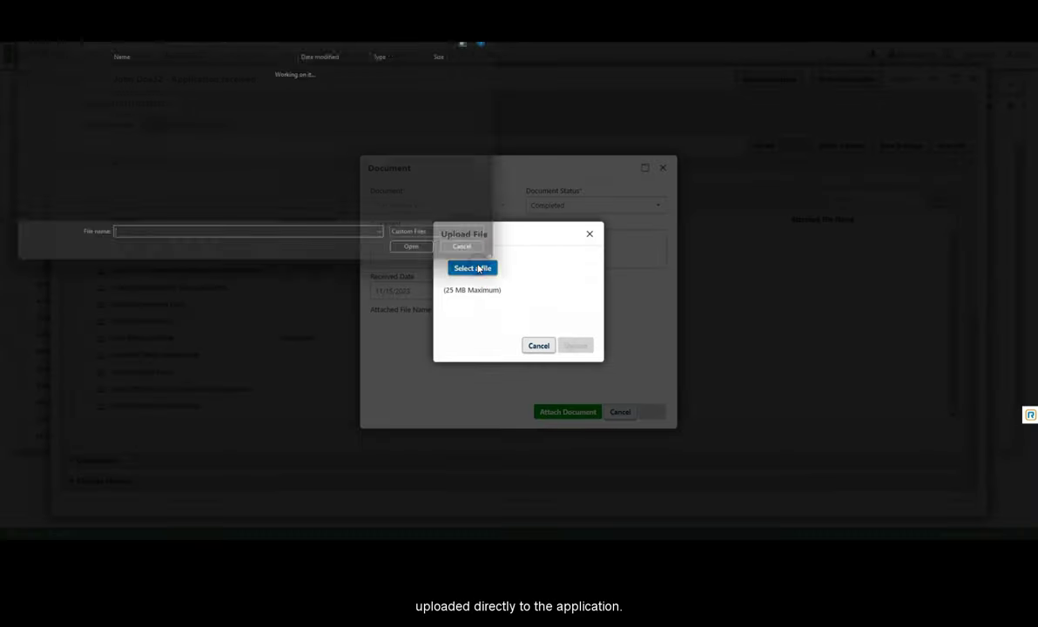
{"action": "double_click", "coordinate": [179, 102]}
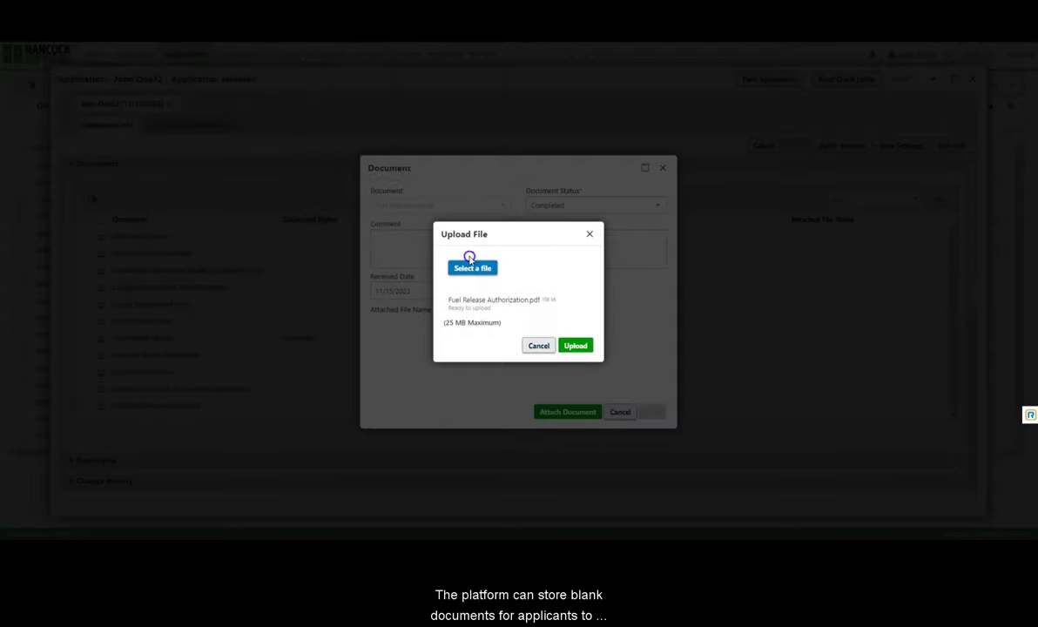
{"action": "left_click", "coordinate": [575, 347]}
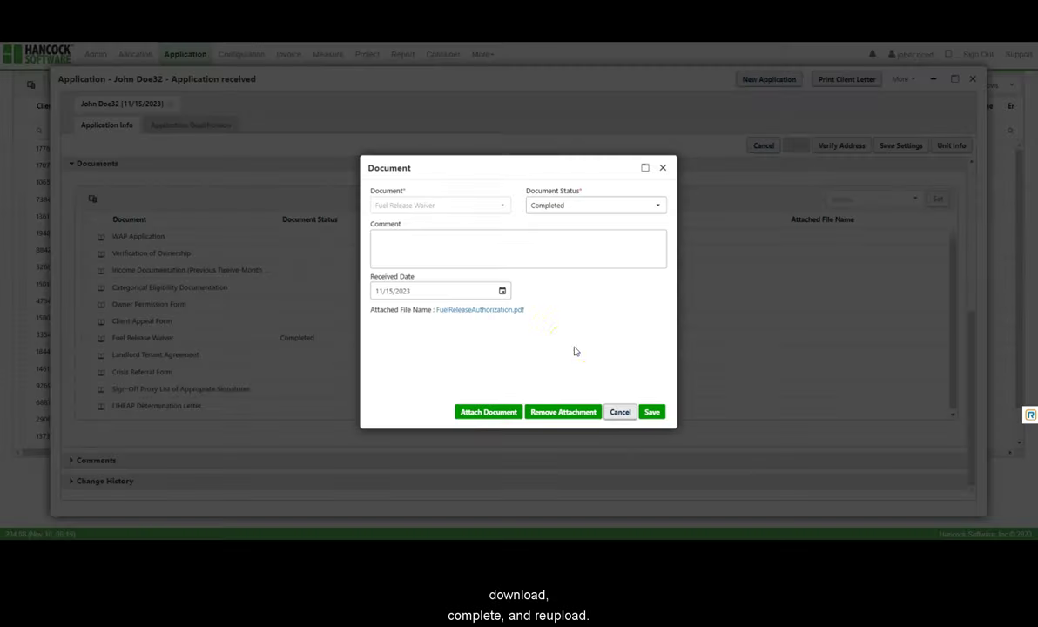
{"action": "left_click", "coordinate": [504, 312]}
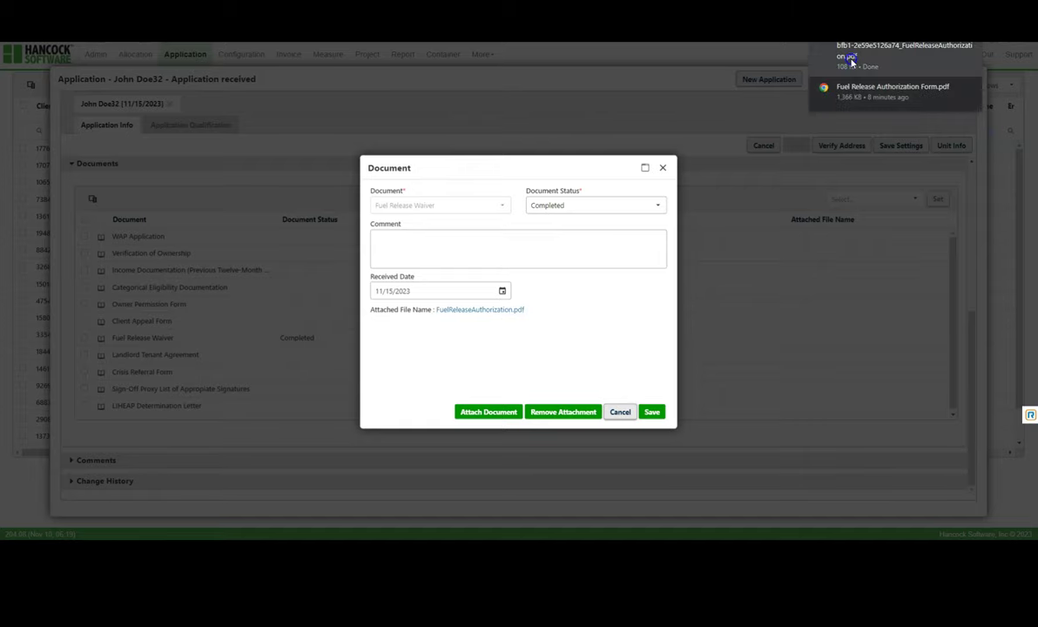
{"action": "left_click", "coordinate": [845, 61]}
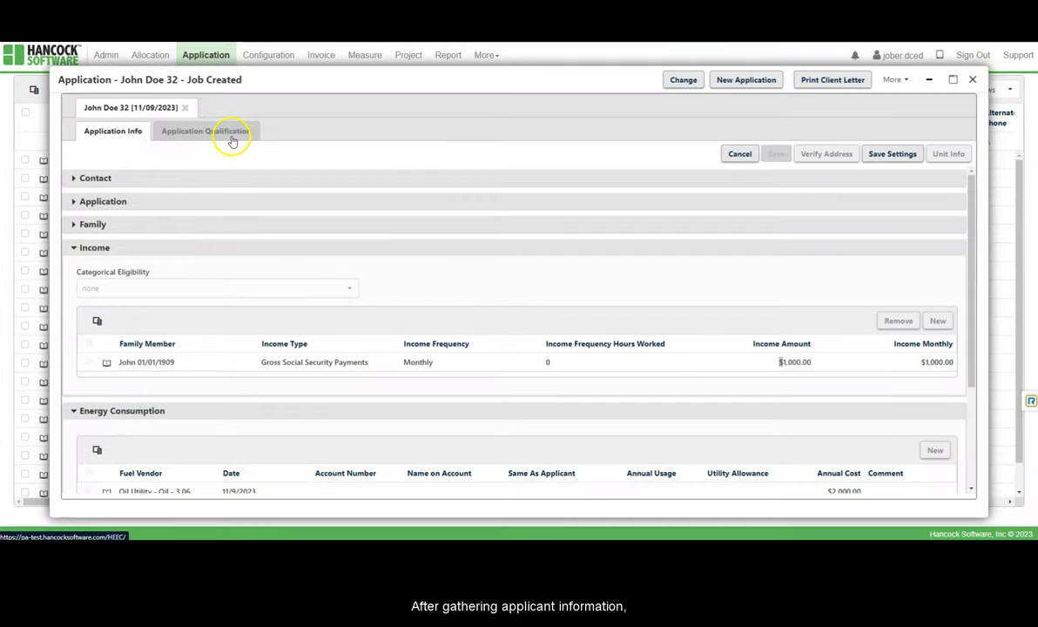
Step: Review the application's qualification results and requested allocations, expanding the DOE BIL (2022) entry
{"action": "left_click", "coordinate": [230, 137]}
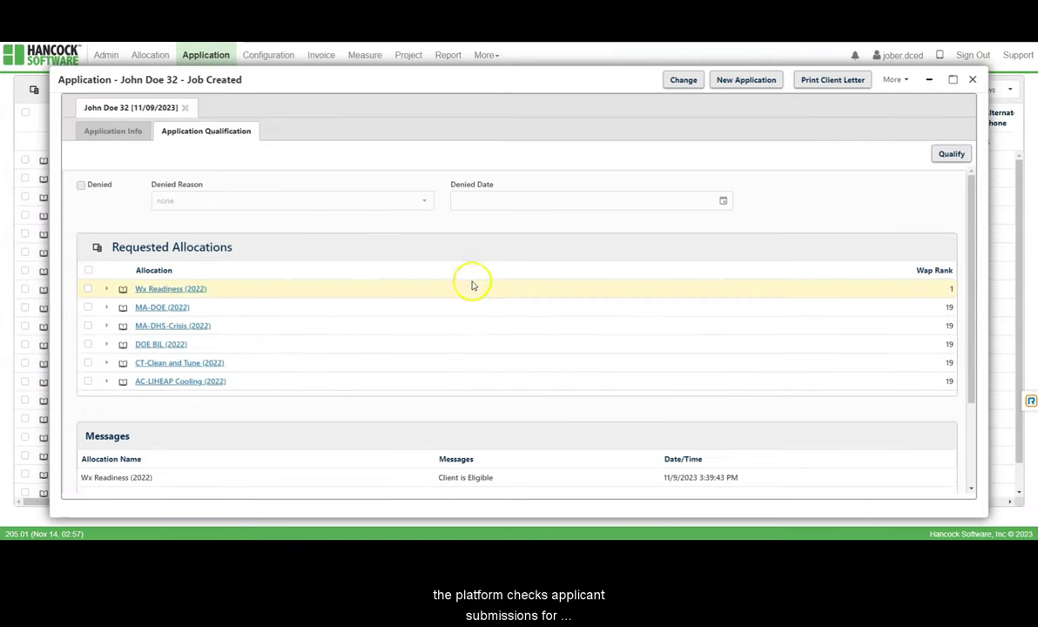
{"action": "left_click", "coordinate": [972, 288]}
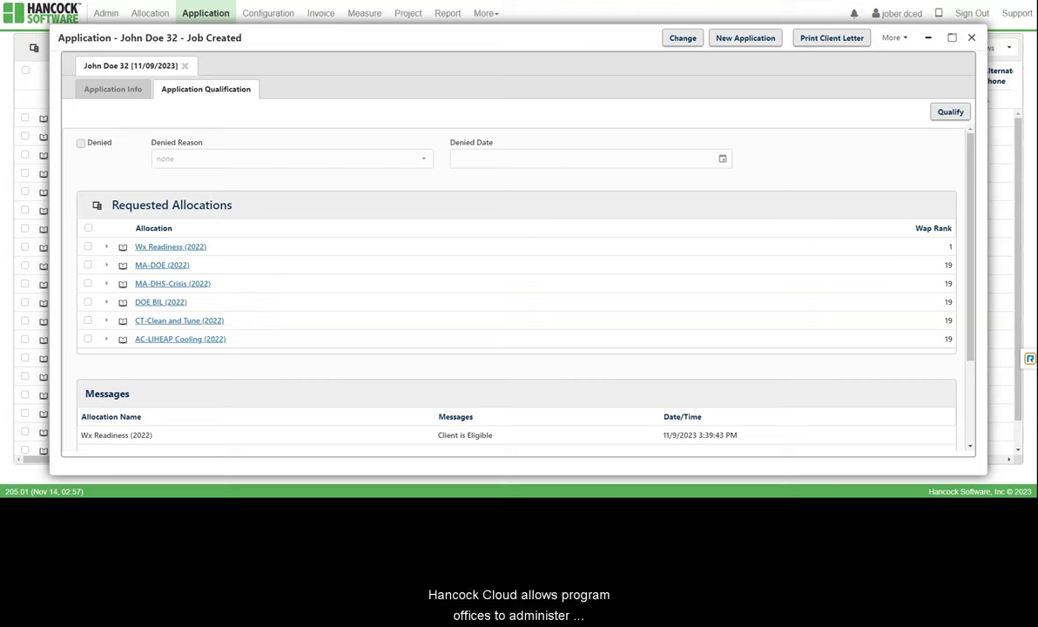
{"action": "left_click", "coordinate": [106, 302]}
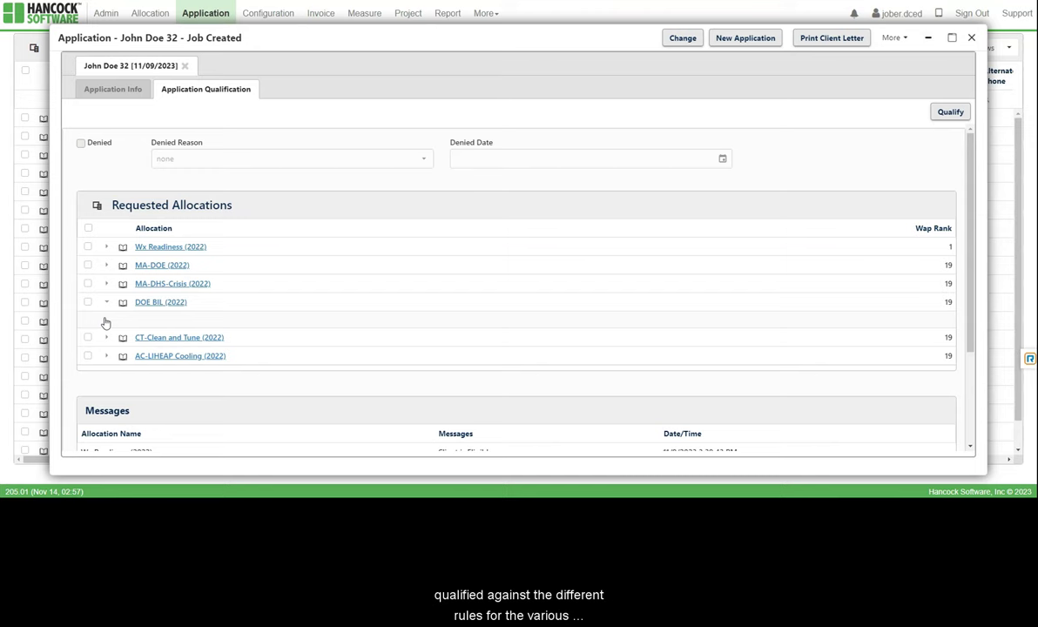
{"action": "scroll", "coordinate": [104, 322], "scroll_direction": "down", "scroll_amount": 3}
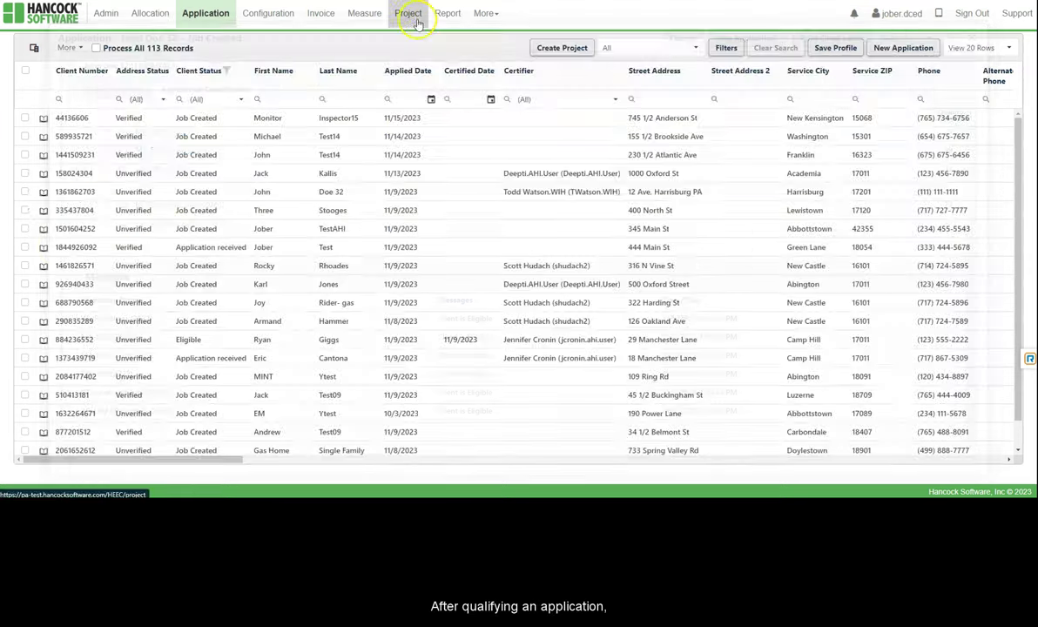
Step: Open the same client's project and add a Phase 1 schedule entry, choosing its task
{"action": "left_click", "coordinate": [414, 21]}
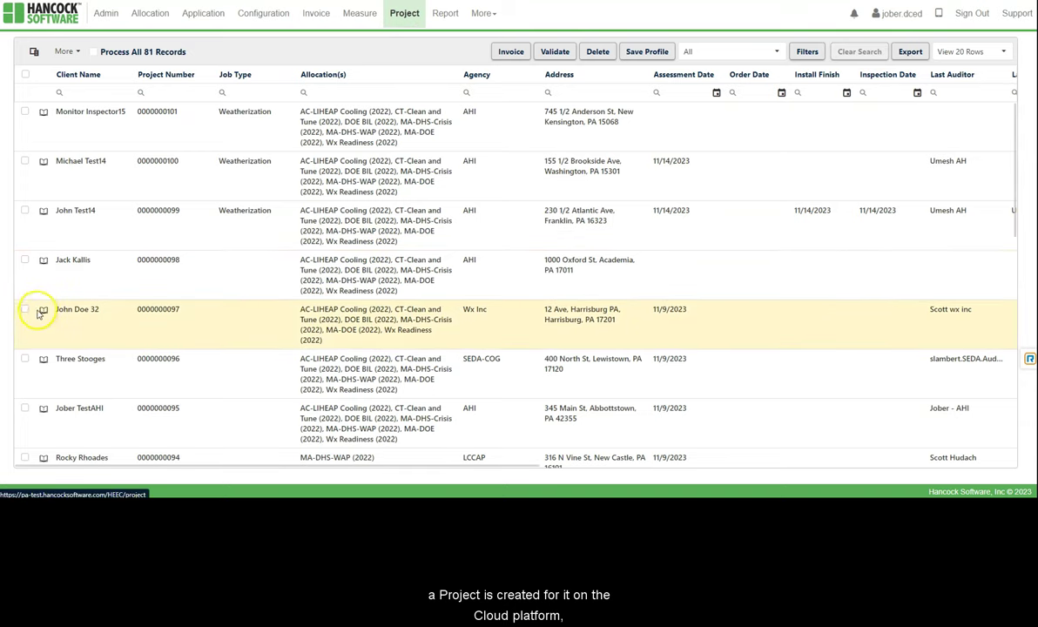
{"action": "left_click", "coordinate": [44, 312]}
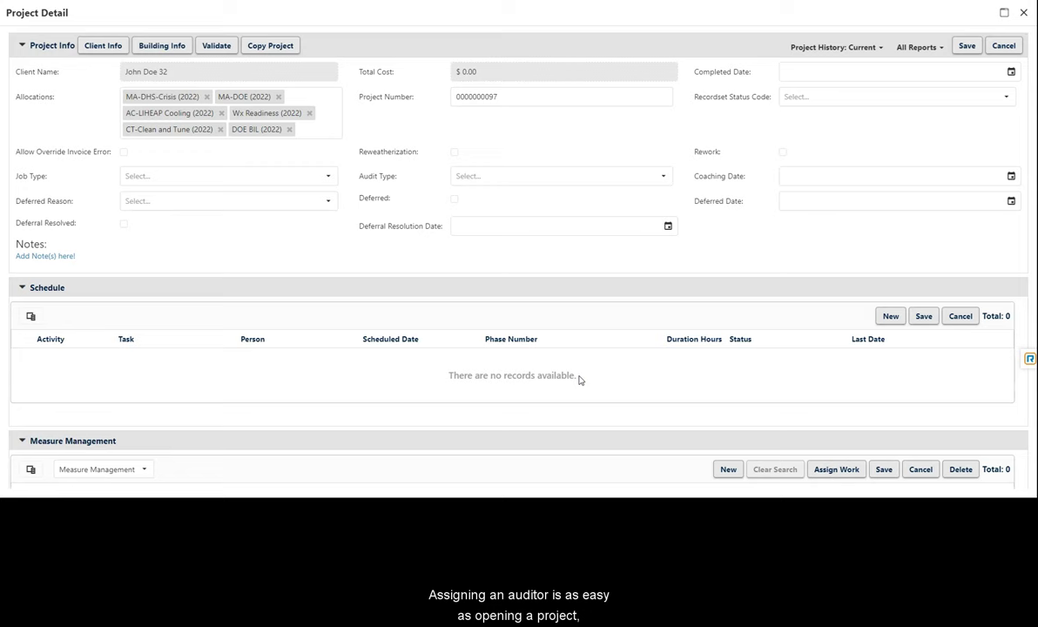
{"action": "left_click", "coordinate": [891, 318]}
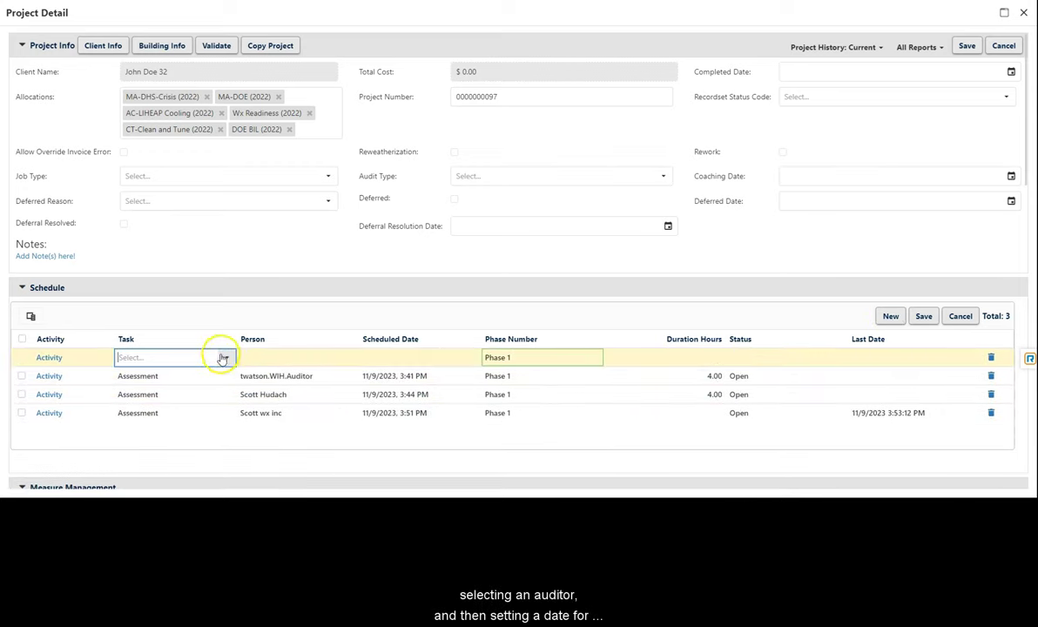
{"action": "left_click", "coordinate": [224, 358]}
{"action": "left_click", "coordinate": [214, 383]}
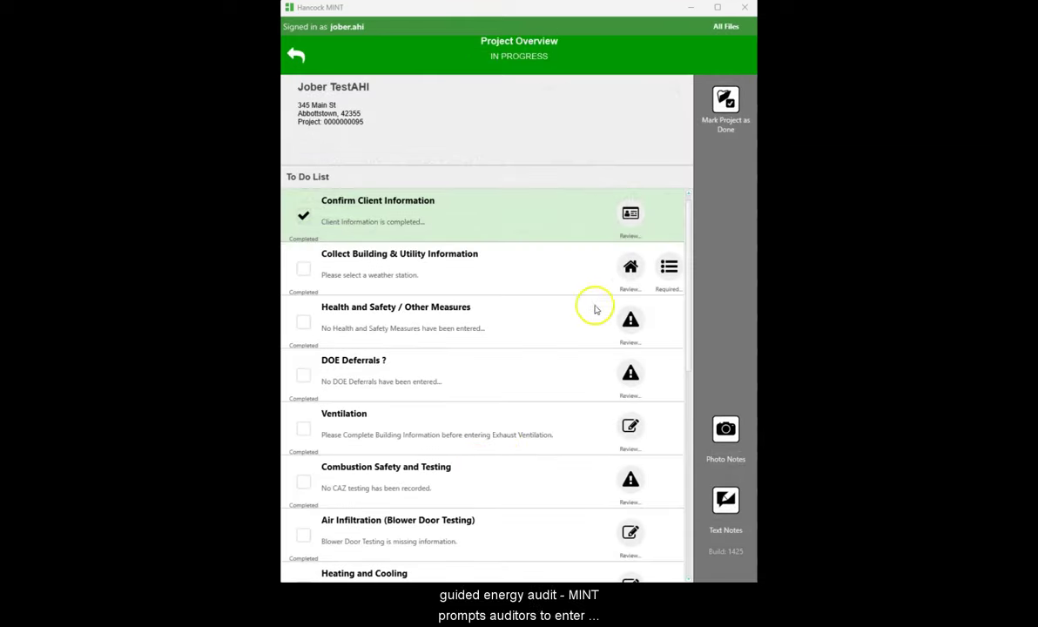
Step: In Hancock MINT's building information, set average ceiling height to 10 ft, conditioned floor area to 2300 sqft and first floor to 1750 sf
{"action": "left_click", "coordinate": [631, 264]}
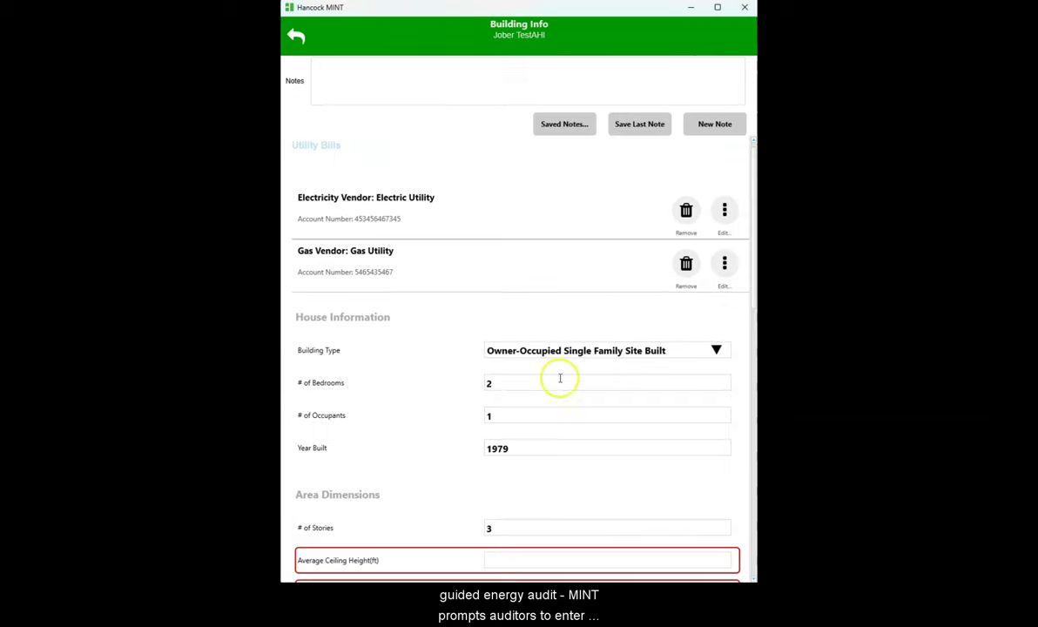
{"action": "scroll", "coordinate": [598, 417], "scroll_direction": "down", "scroll_amount": 3}
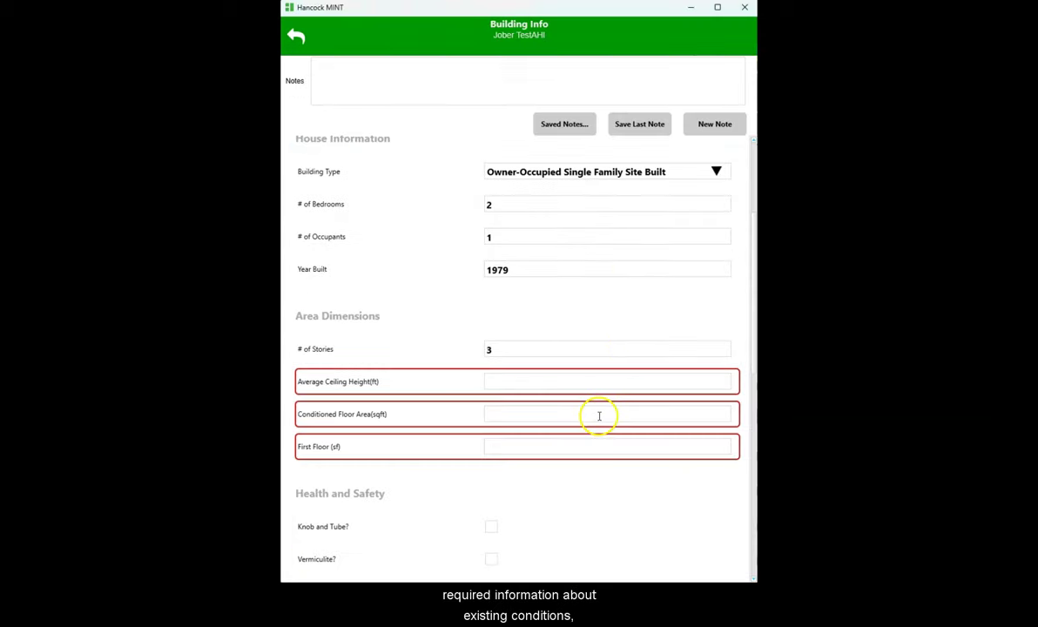
{"action": "left_click", "coordinate": [568, 385]}
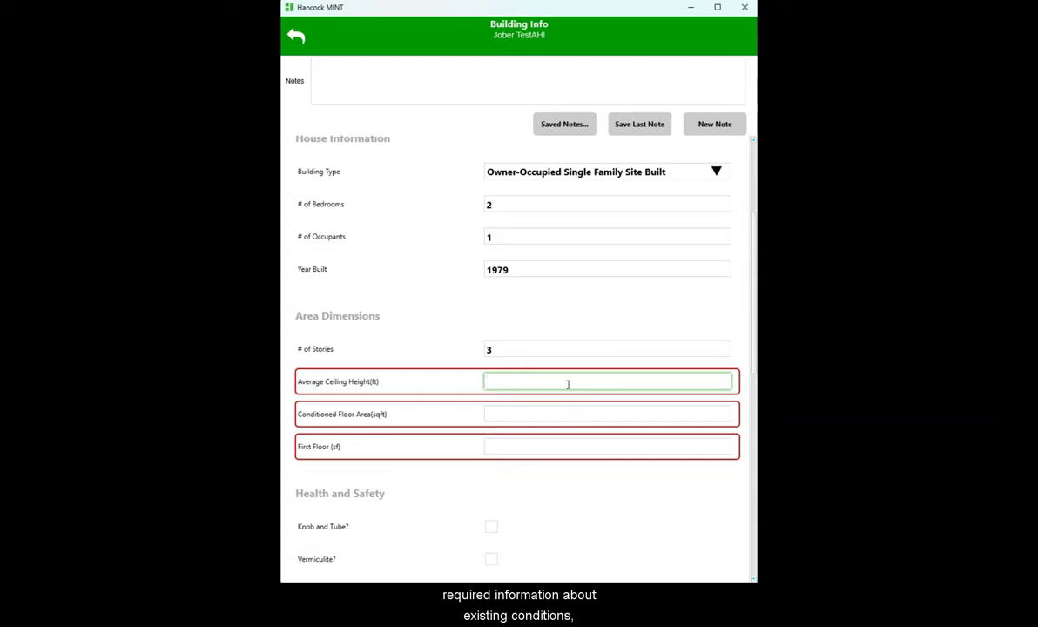
{"action": "type", "text": "10"}
{"action": "left_click", "coordinate": [567, 414]}
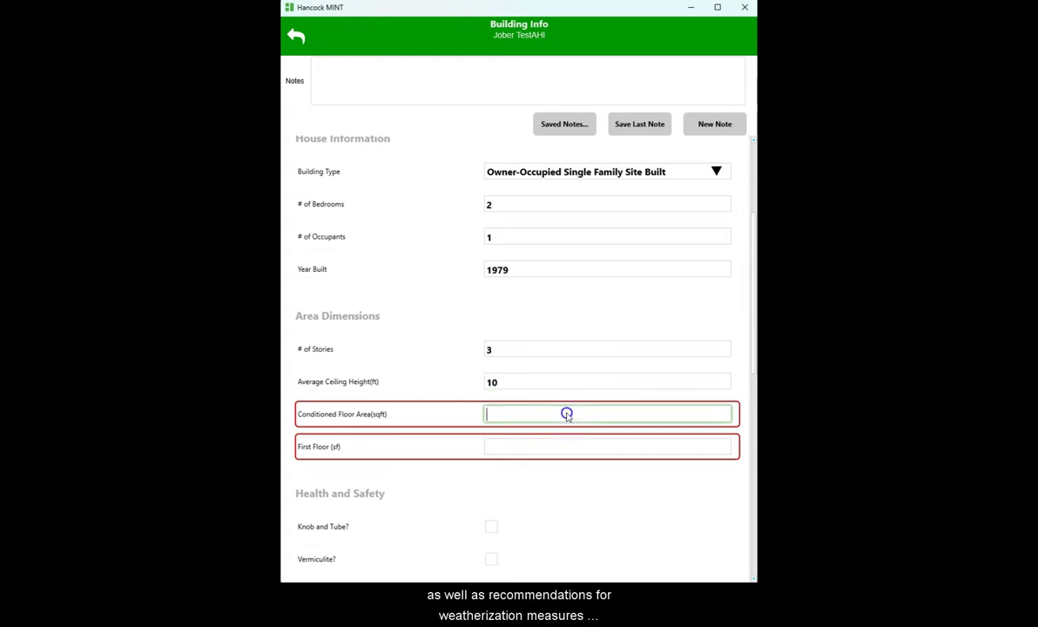
{"action": "type", "text": "2300"}
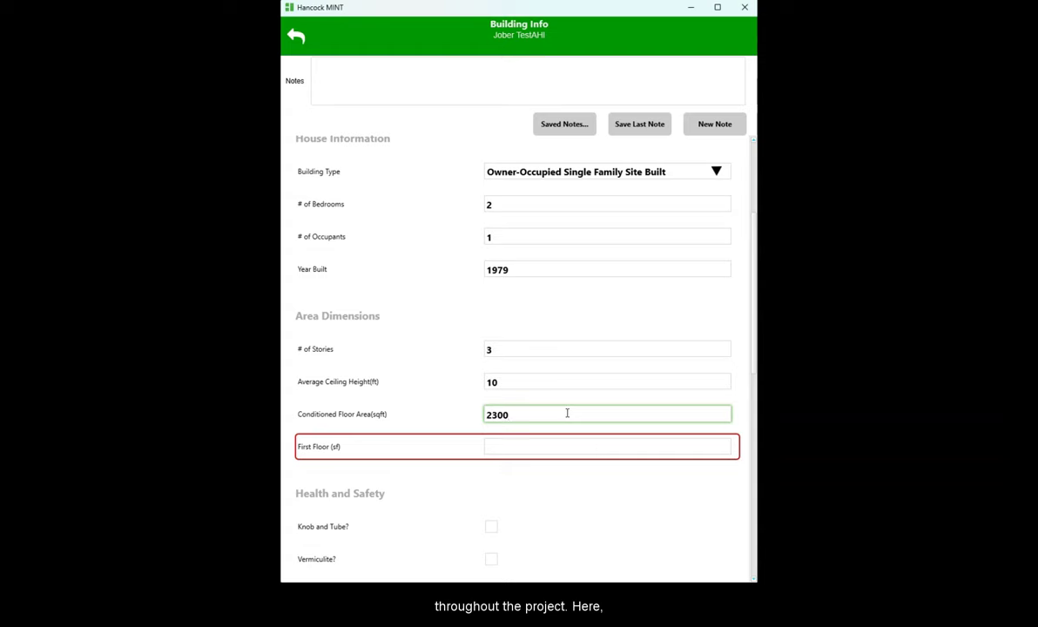
{"action": "key", "text": "Tab"}
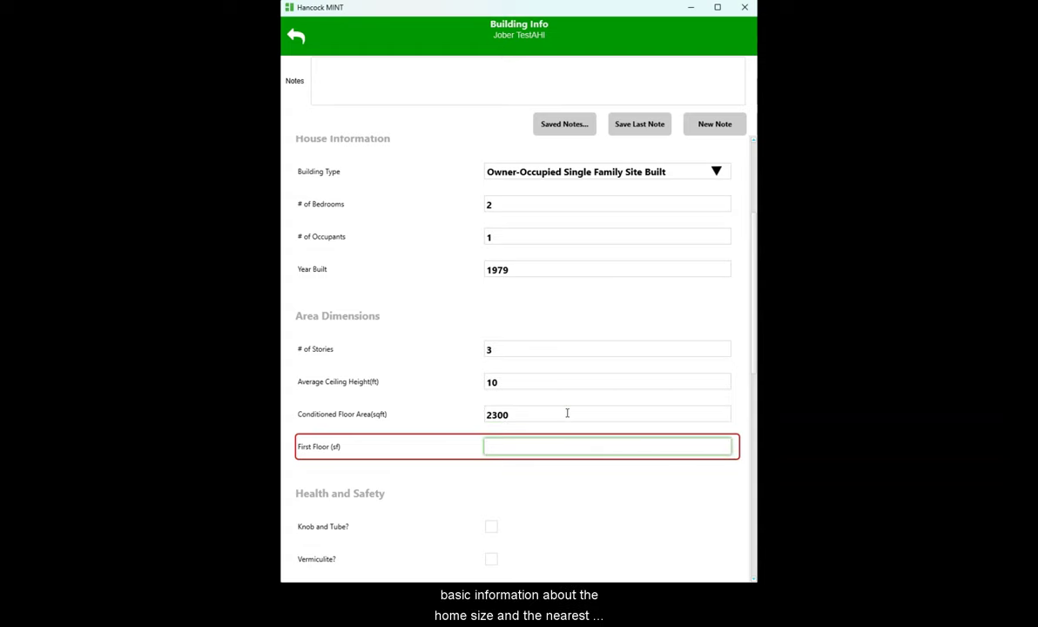
{"action": "type", "text": "1750"}
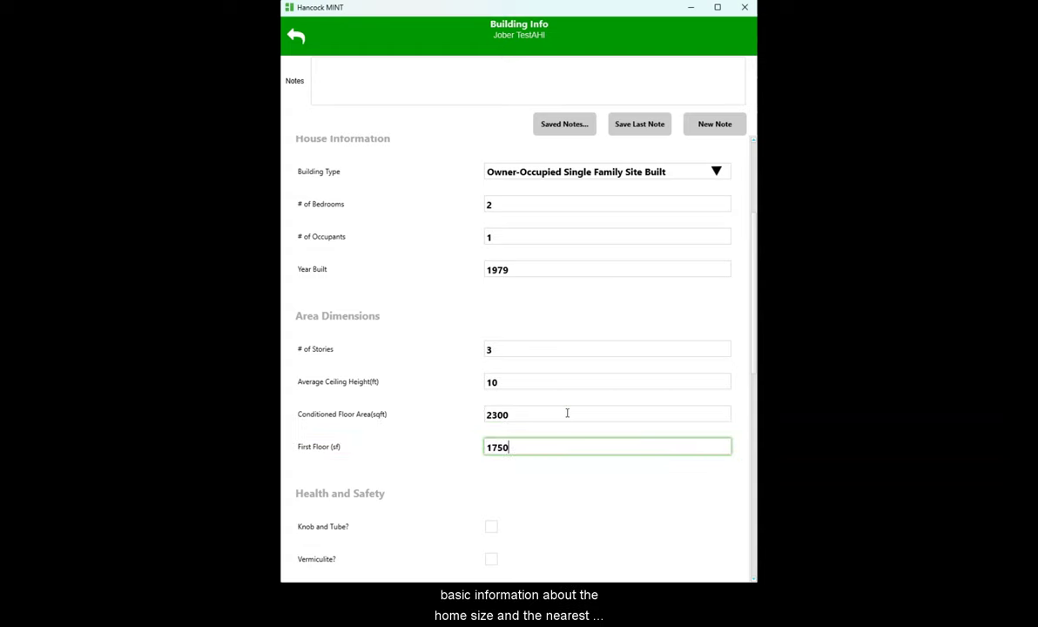
Step: Set the building's nearest weather station to the FRANKLIN location in Pennsylvania
{"action": "left_click", "coordinate": [554, 472]}
{"action": "scroll", "coordinate": [554, 472], "scroll_direction": "down", "scroll_amount": 5}
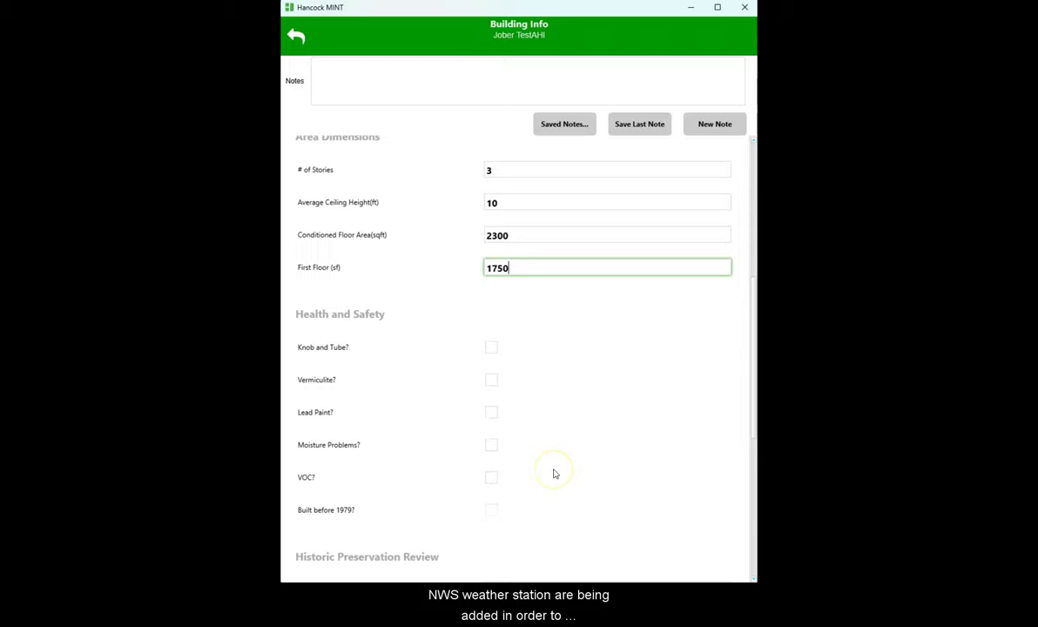
{"action": "left_click", "coordinate": [550, 493]}
{"action": "left_click", "coordinate": [551, 516]}
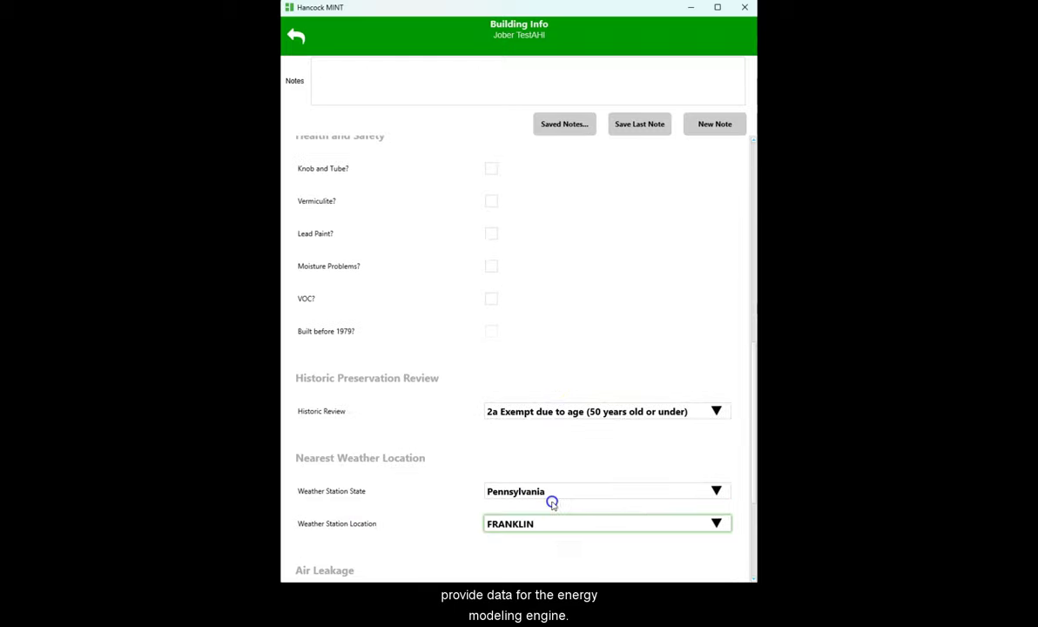
{"action": "scroll", "coordinate": [552, 518], "scroll_direction": "down", "scroll_amount": 3}
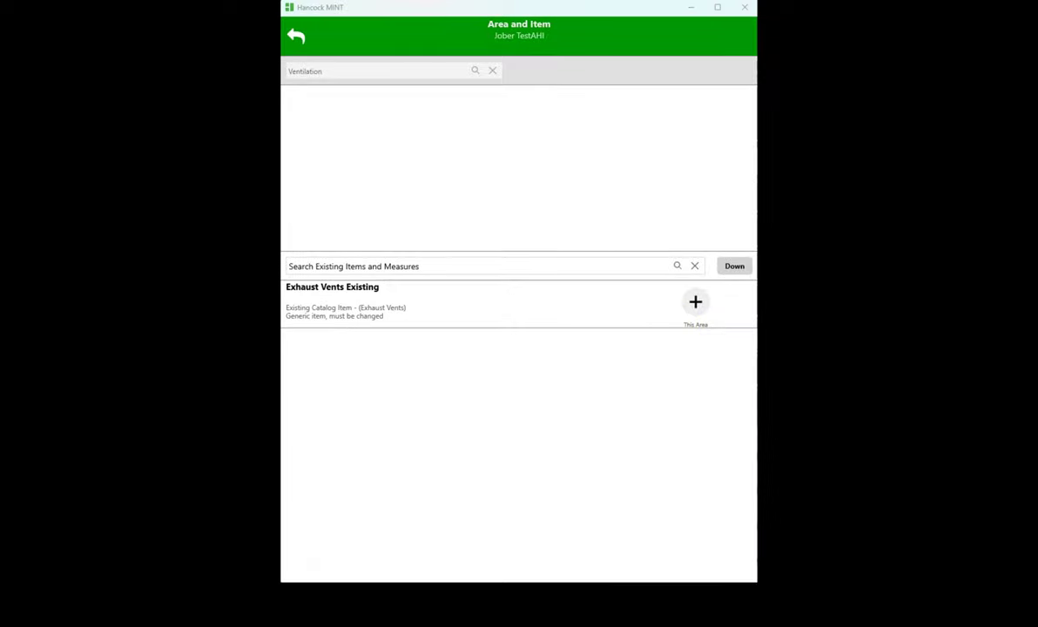
Step: Add the Exhaust Vents Existing item to the ventilation area and set its location to Kitchen
{"action": "left_click", "coordinate": [696, 305]}
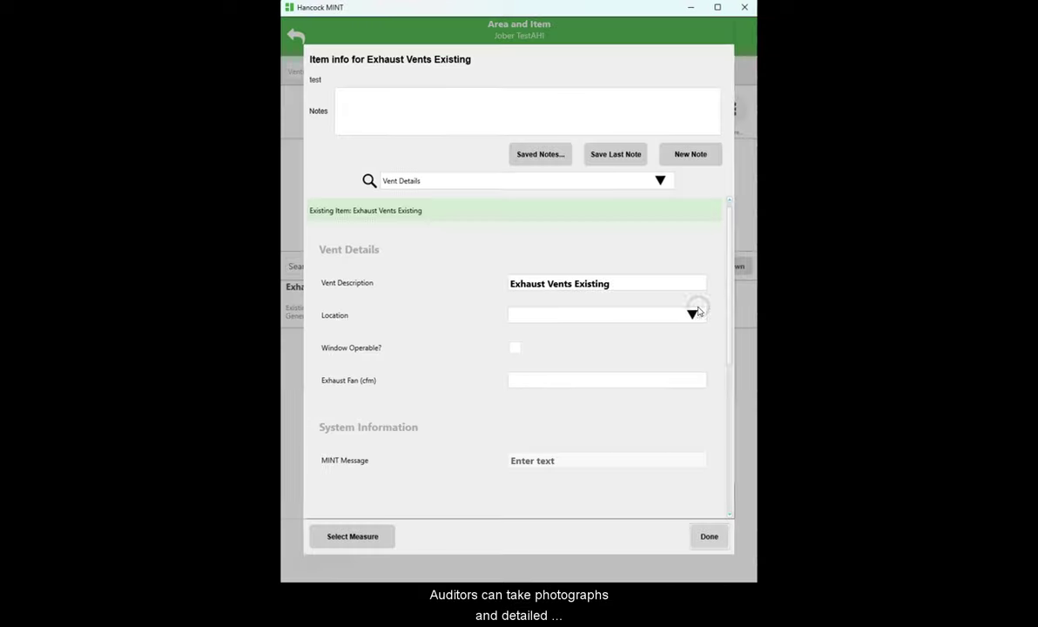
{"action": "left_click", "coordinate": [428, 154]}
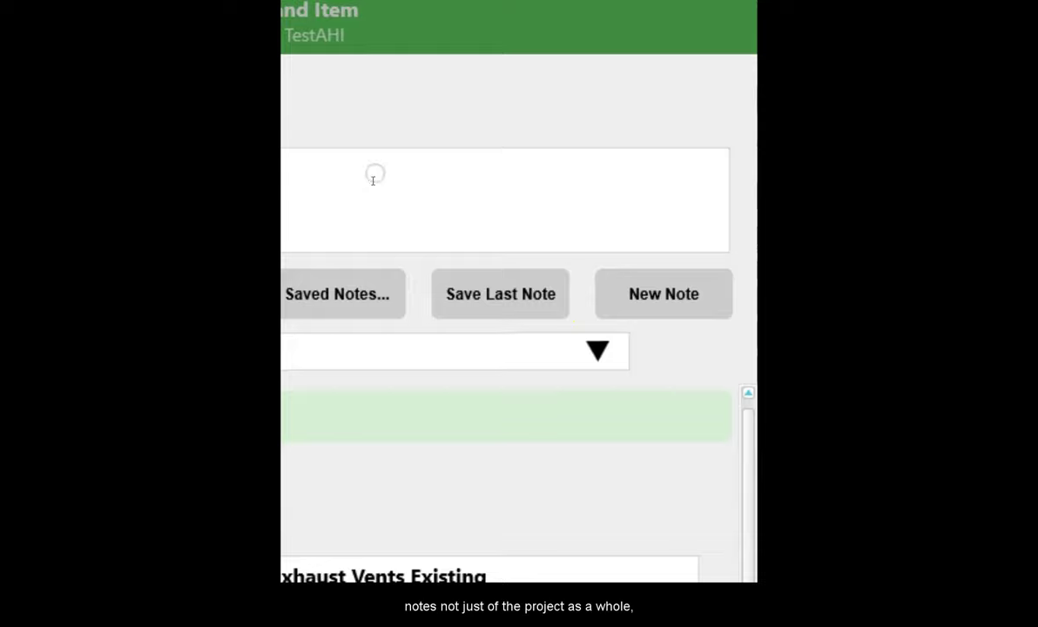
{"action": "left_click", "coordinate": [615, 309]}
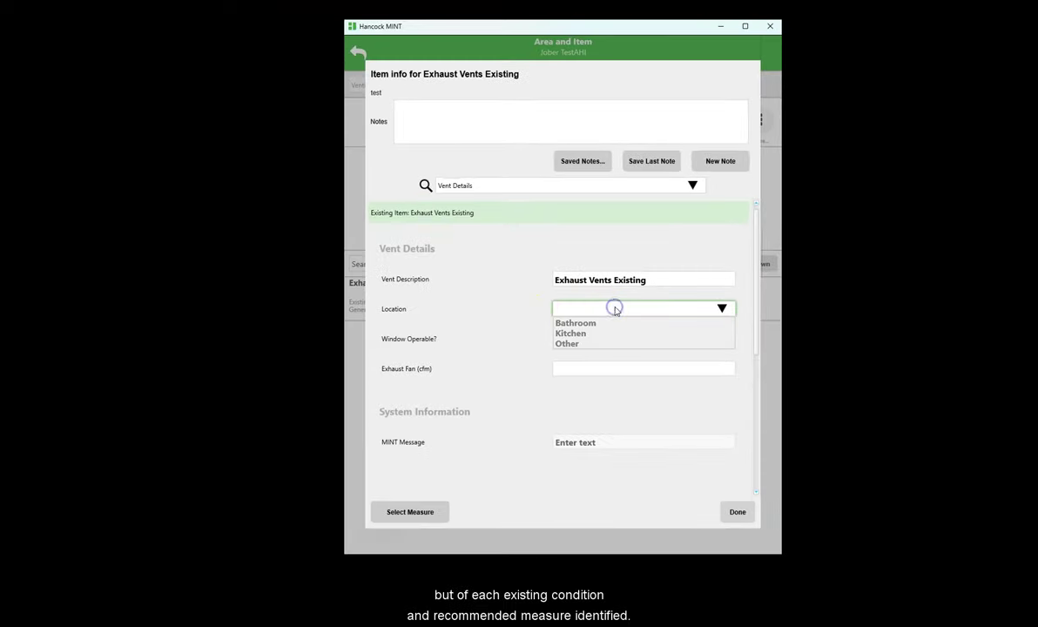
{"action": "left_click", "coordinate": [612, 335]}
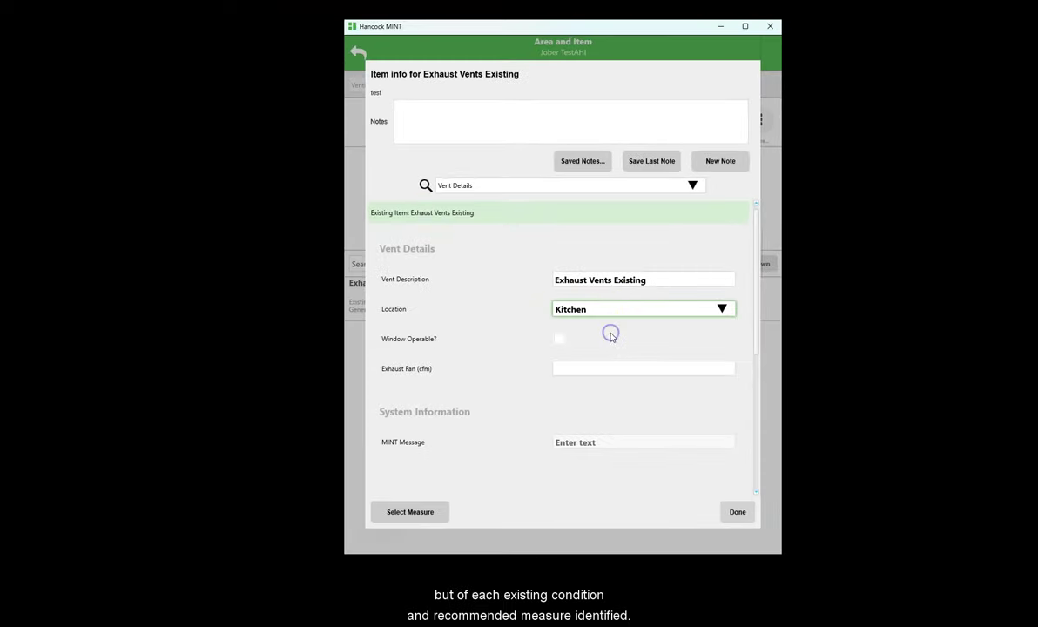
Step: Set the kitchen exhaust vent's fan flow to 450 cfm and finish the item
{"action": "left_click", "coordinate": [599, 368]}
{"action": "type", "text": "450"}
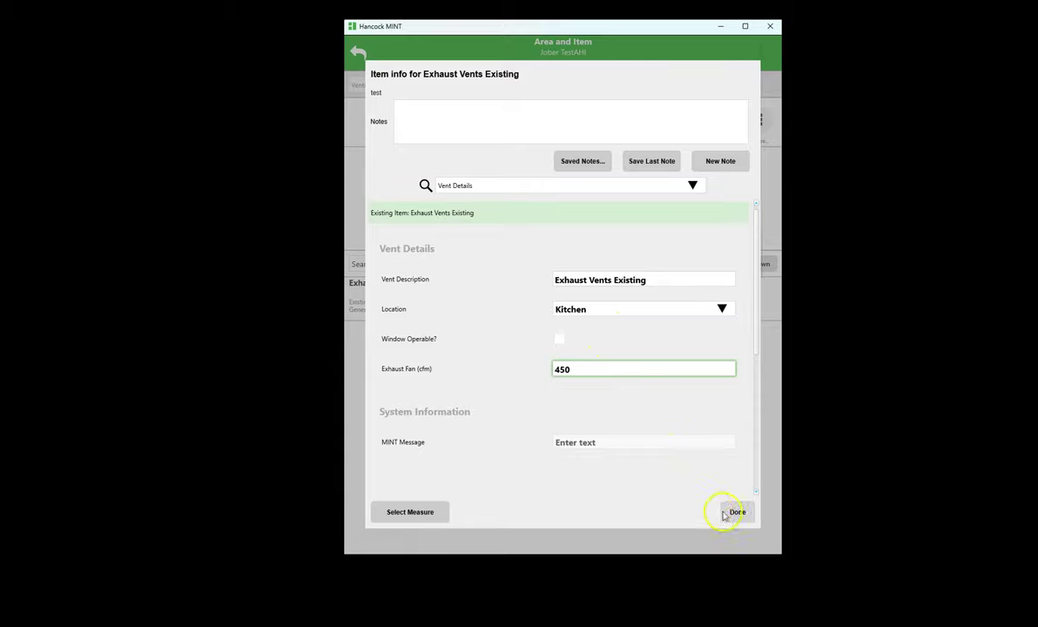
{"action": "left_click", "coordinate": [724, 514]}
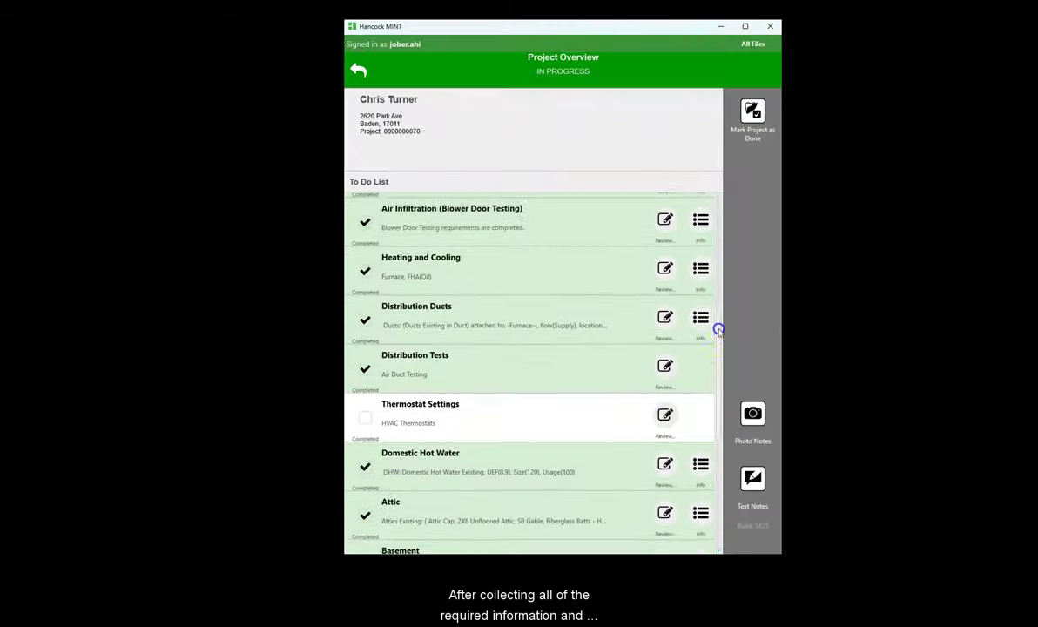
Step: Open the Energy Modeling Report for the in-progress project and send its MINT data to Hancock Energy Modeling
{"action": "left_click_drag", "start_coordinate": [719, 329], "coordinate": [719, 428]}
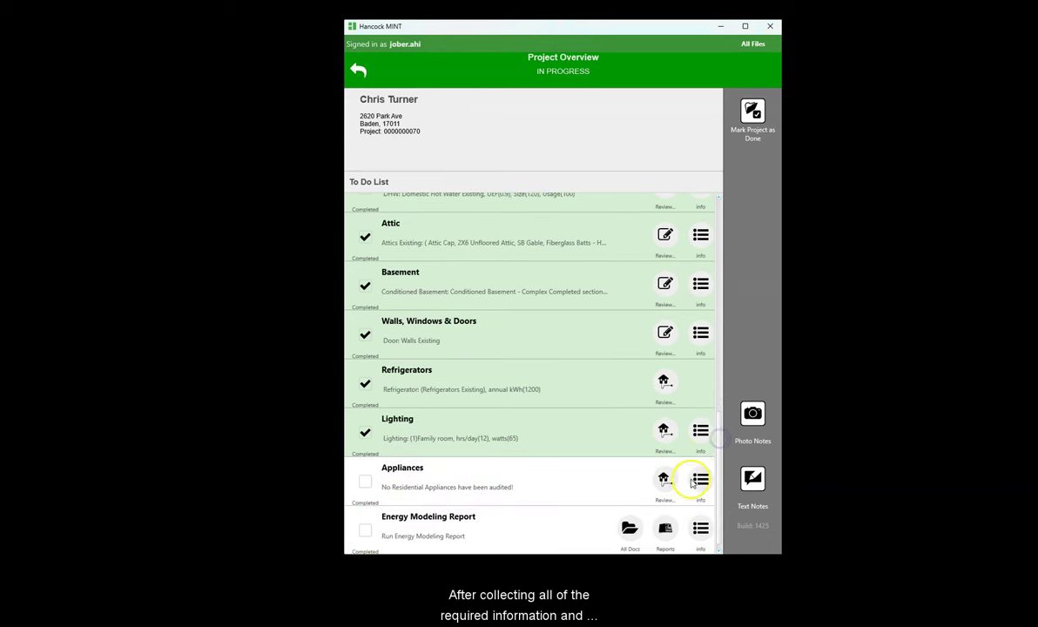
{"action": "left_click", "coordinate": [667, 528]}
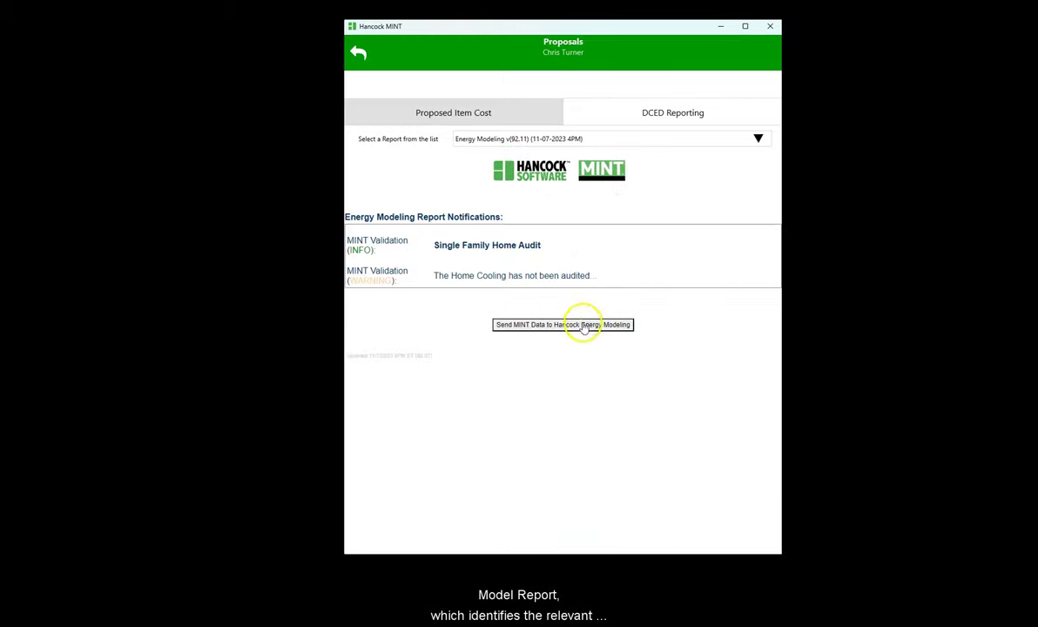
{"action": "left_click", "coordinate": [584, 324]}
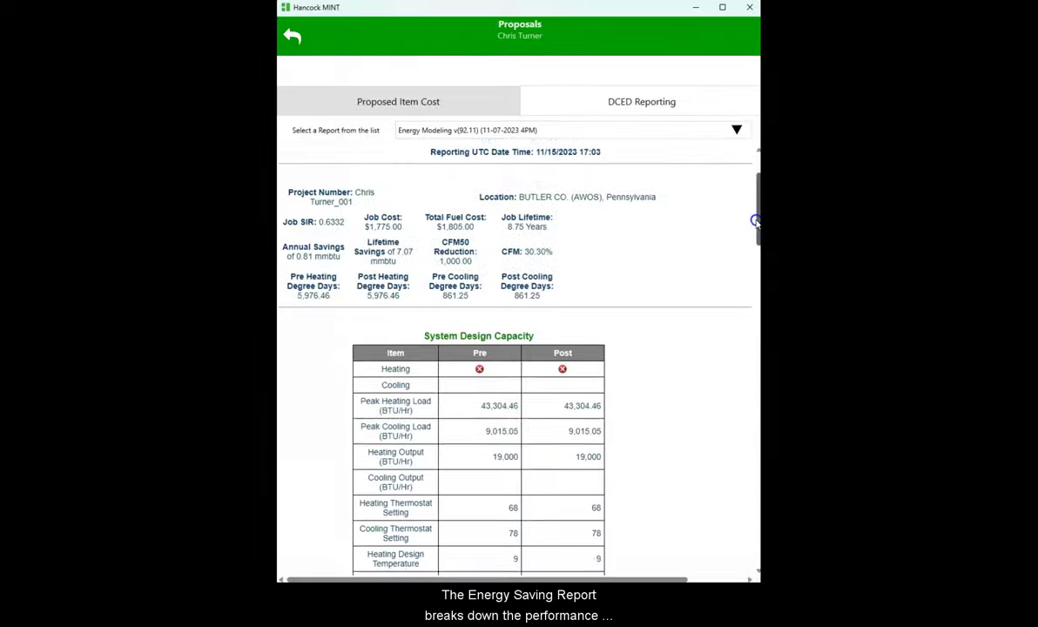
Step: Look through the Energy Saving Report and save it as a PDF with the project
{"action": "left_click_drag", "start_coordinate": [755, 222], "coordinate": [755, 436]}
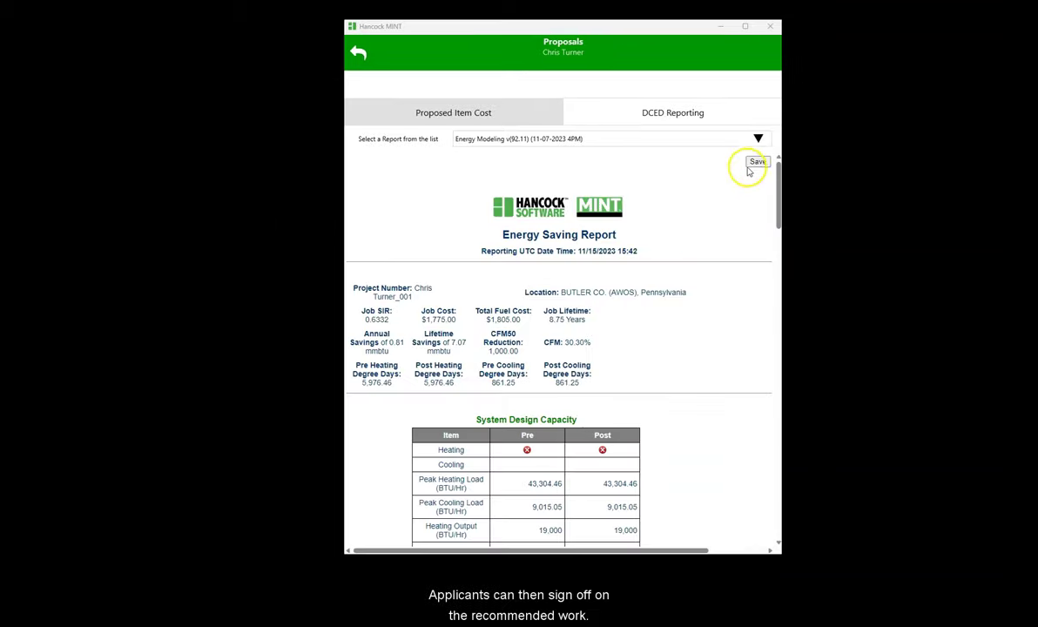
{"action": "left_click", "coordinate": [753, 162]}
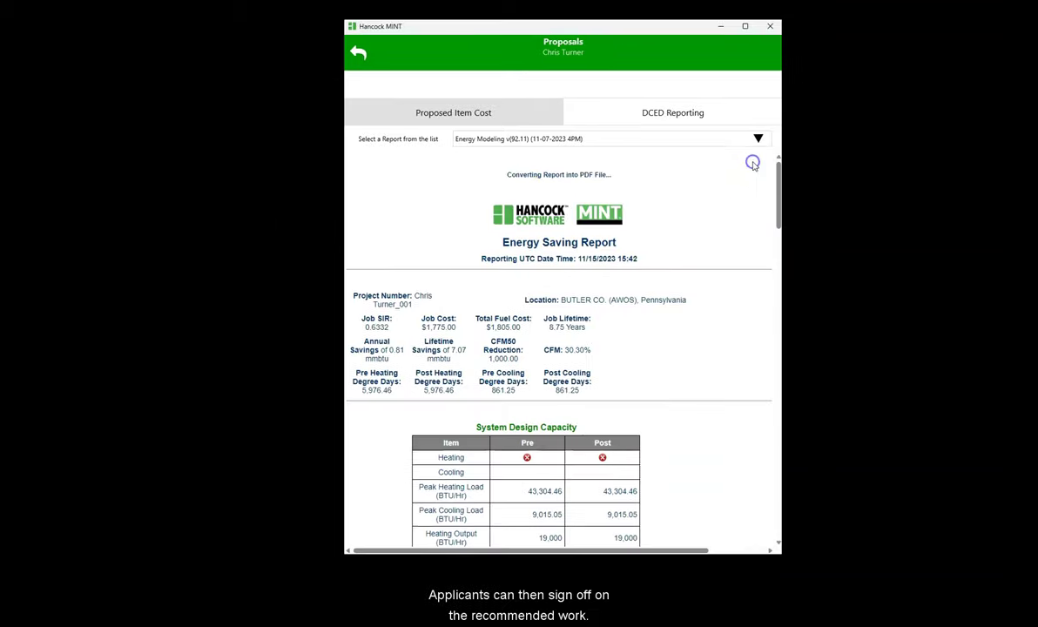
{"action": "left_click", "coordinate": [697, 195]}
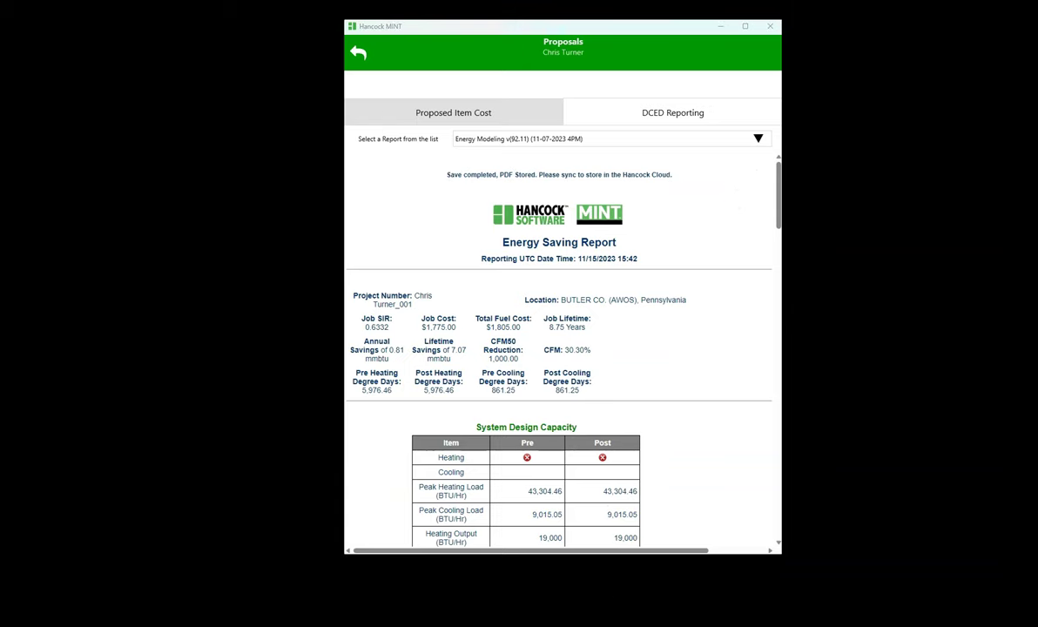
Step: Return to the list of assigned projects and sync all project data with Hancock Energy Efficiency Cloud
{"action": "left_click", "coordinate": [360, 52]}
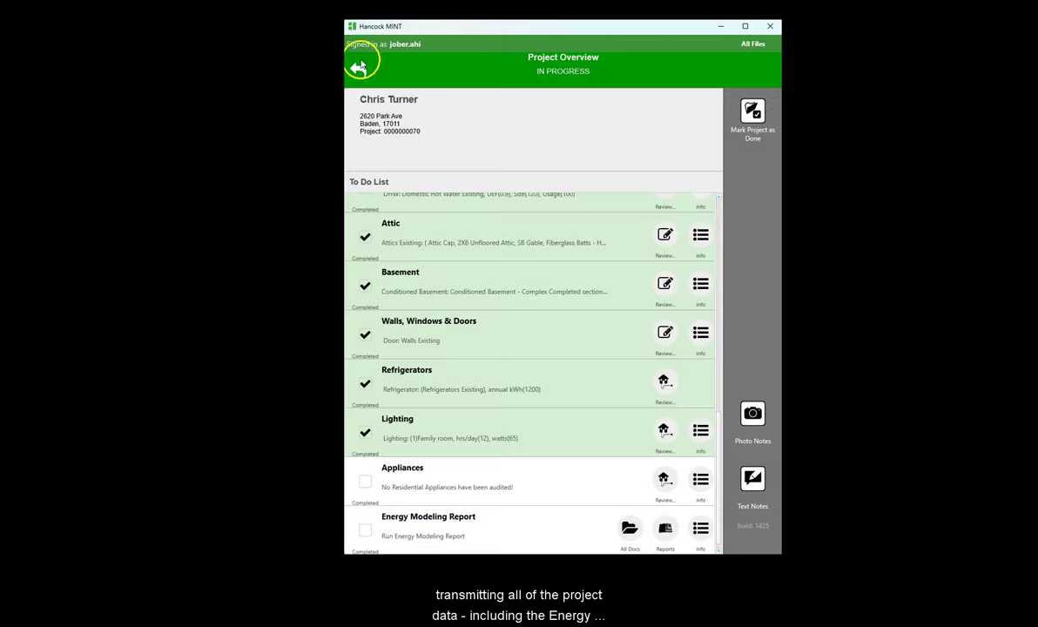
{"action": "left_click", "coordinate": [358, 67]}
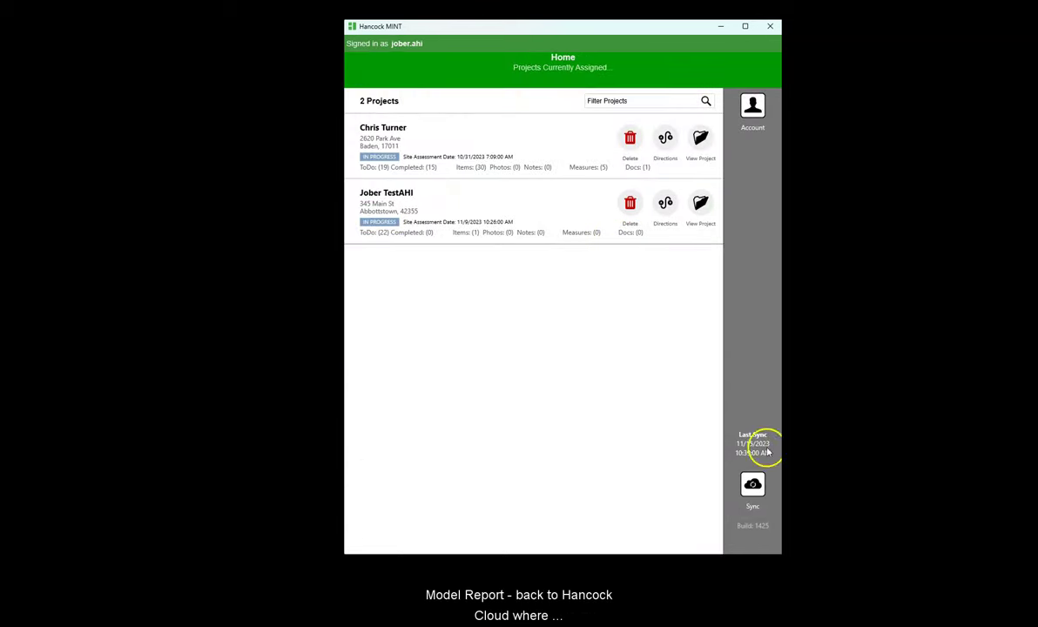
{"action": "left_click", "coordinate": [752, 484]}
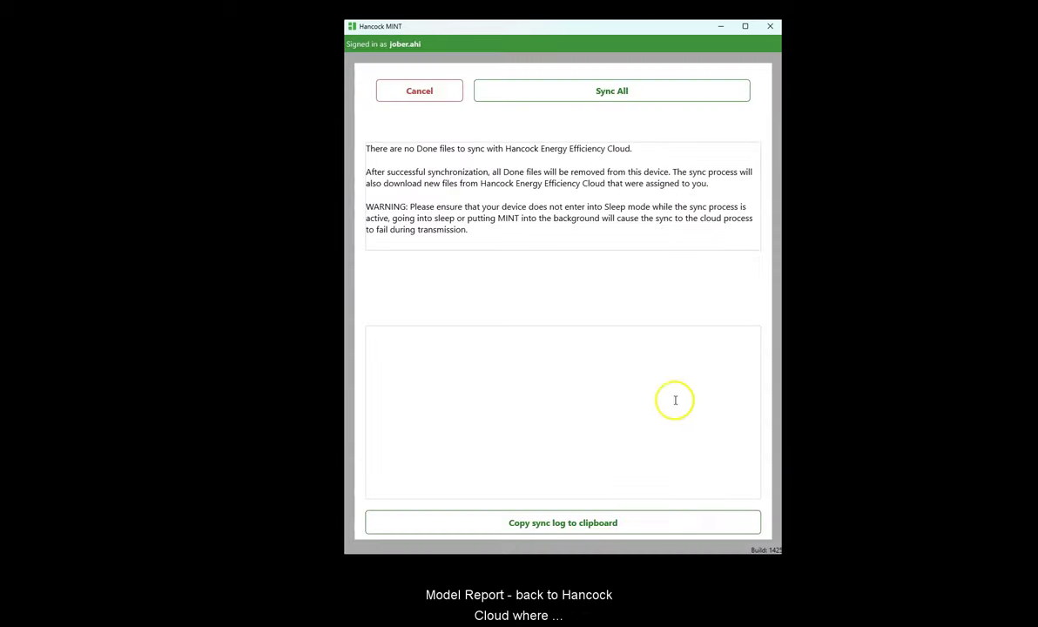
{"action": "left_click", "coordinate": [604, 92]}
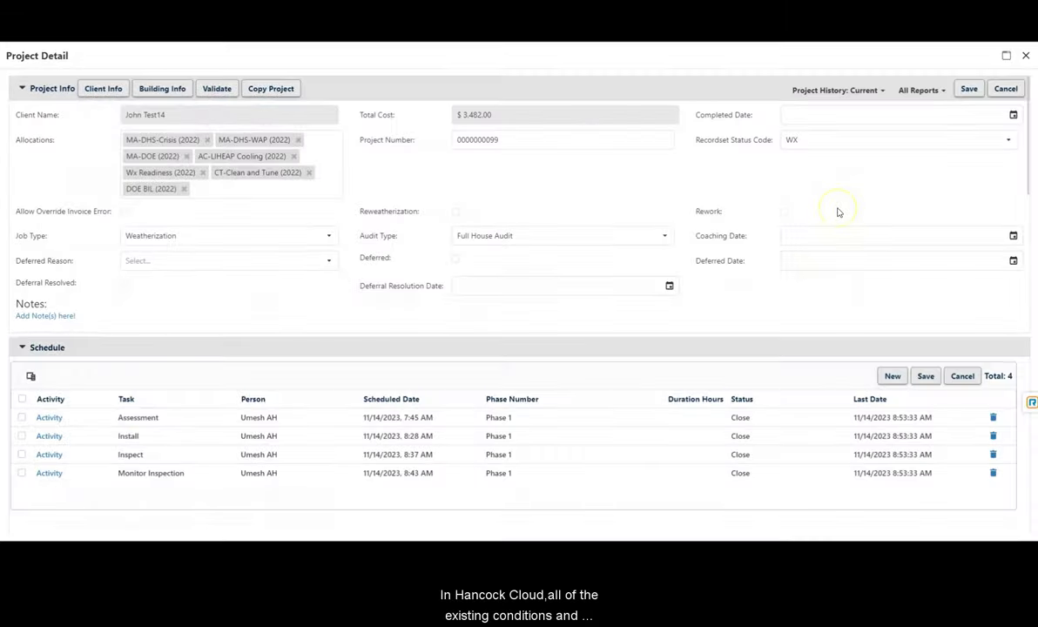
Step: In Hancock Cloud, review the project's measures and existing conditions, including the details of the LED - 17W PAR 40 measure
{"action": "scroll", "coordinate": [838, 211], "scroll_direction": "down", "scroll_amount": 10}
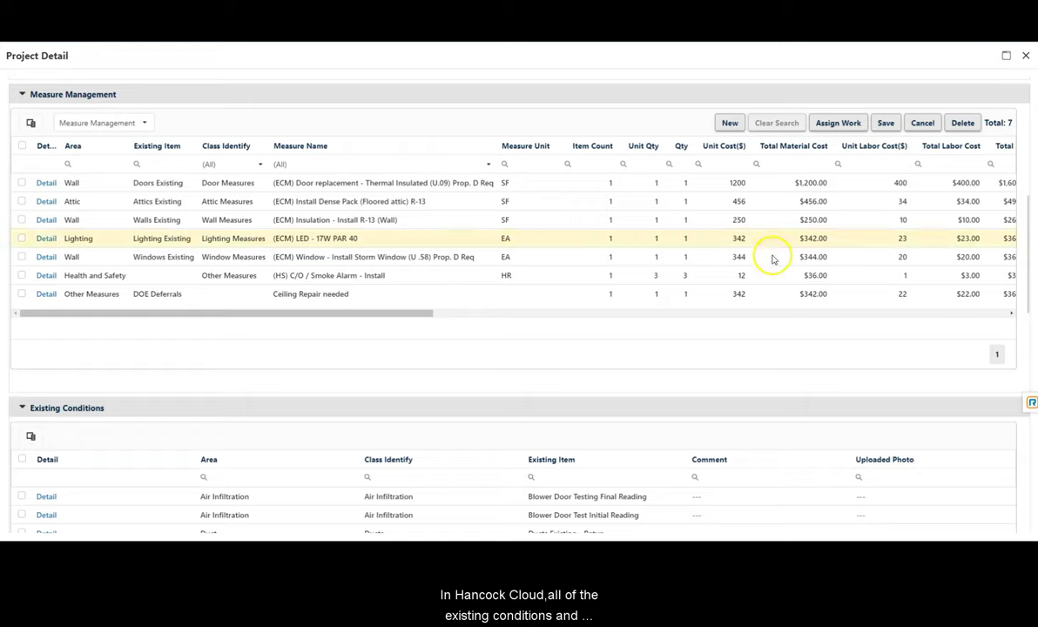
{"action": "scroll", "coordinate": [654, 332], "scroll_direction": "down", "scroll_amount": 2}
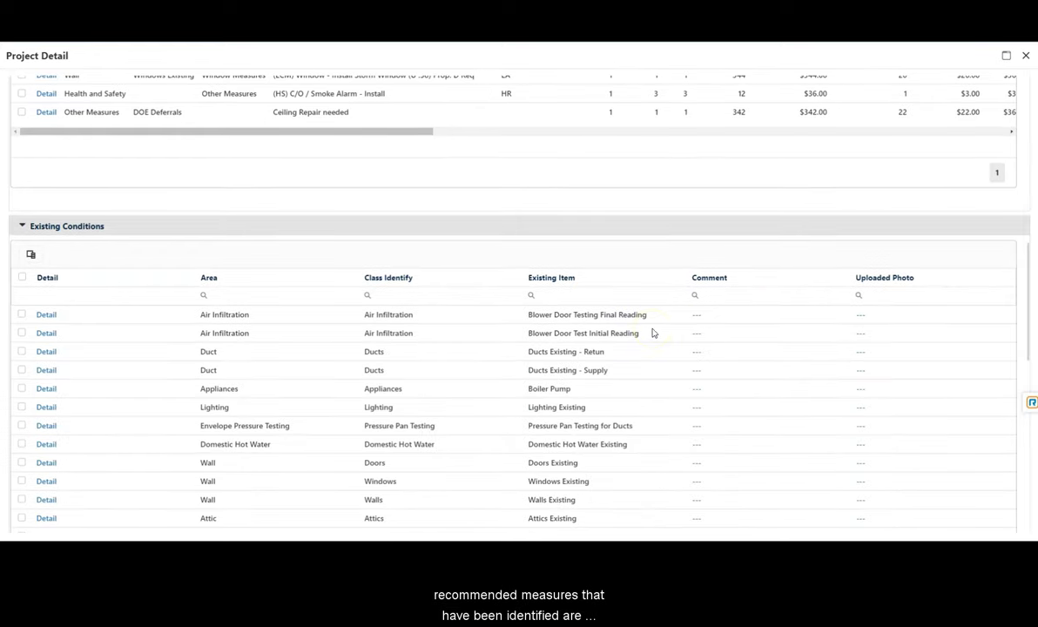
{"action": "scroll", "coordinate": [653, 333], "scroll_direction": "up", "scroll_amount": 2}
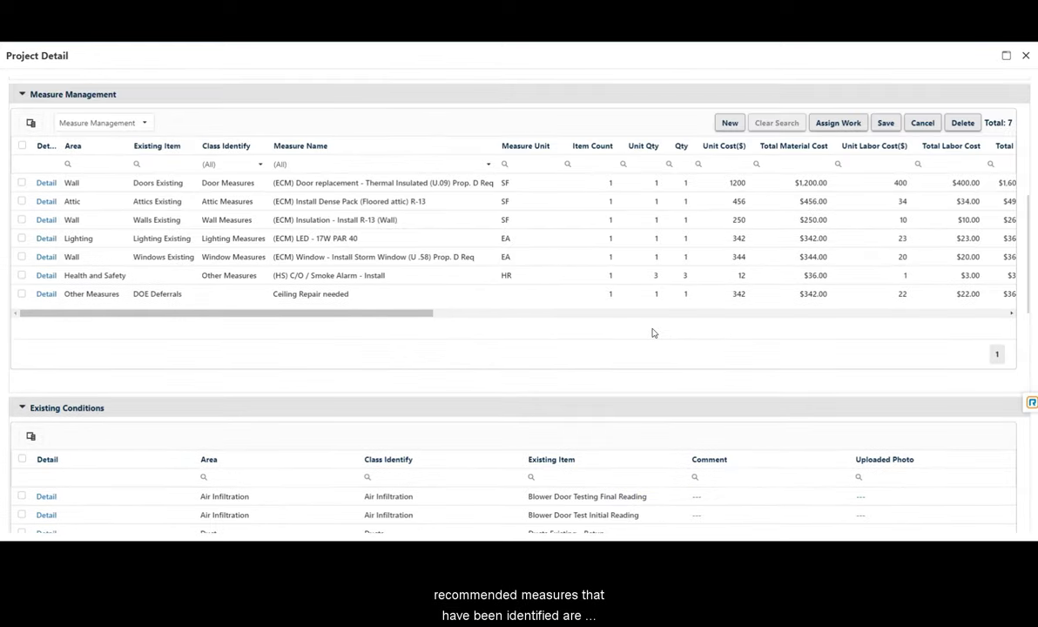
{"action": "left_click", "coordinate": [46, 239]}
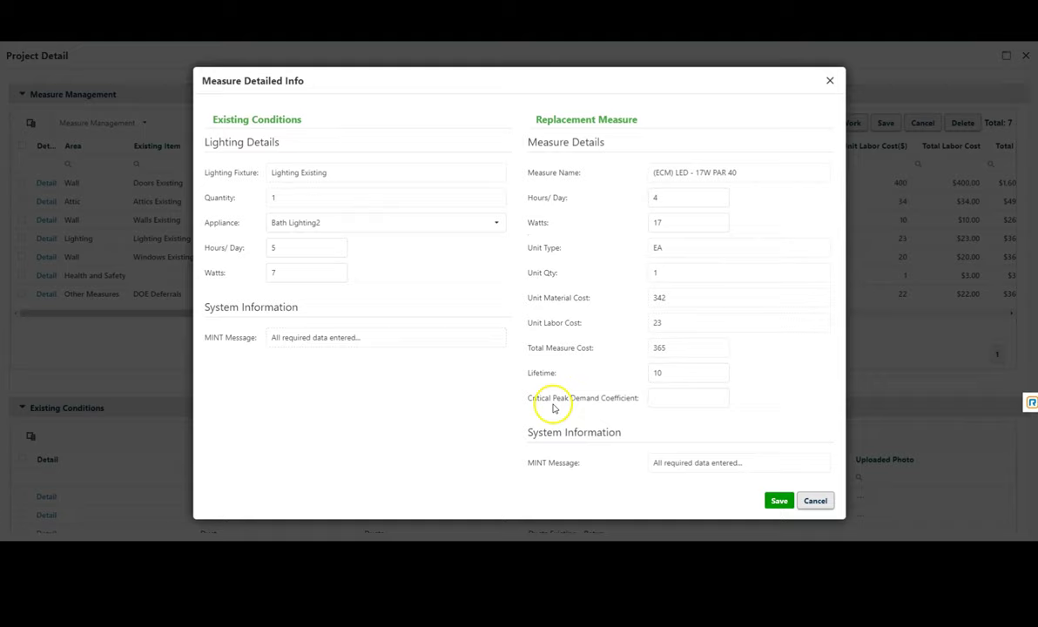
{"action": "left_click", "coordinate": [816, 500]}
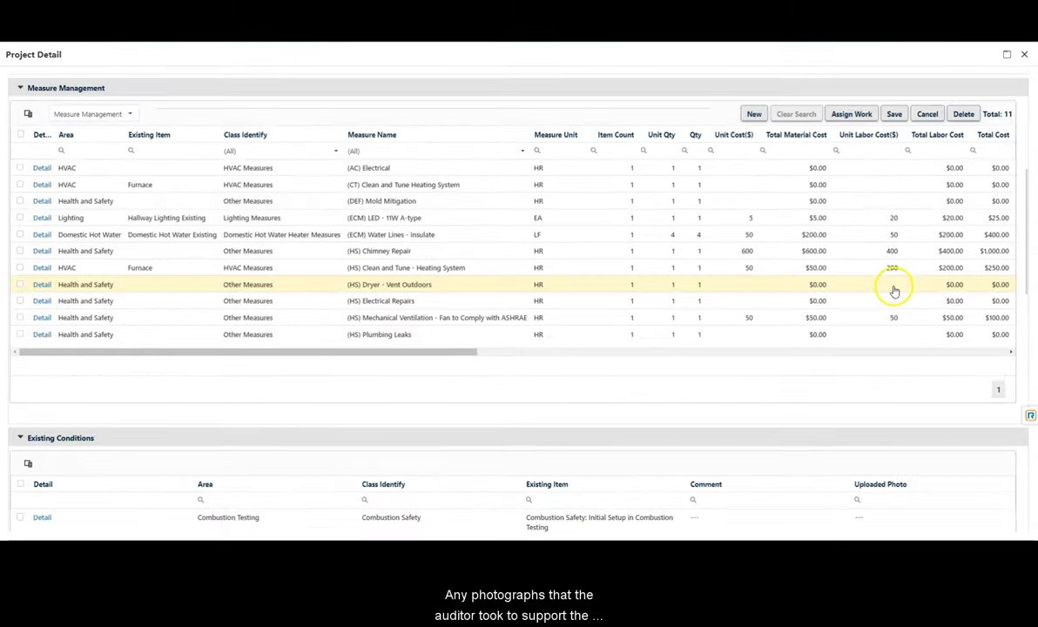
Step: View the photos attached to the Doors Existing condition in the image gallery
{"action": "scroll", "coordinate": [893, 290], "scroll_direction": "down", "scroll_amount": 10}
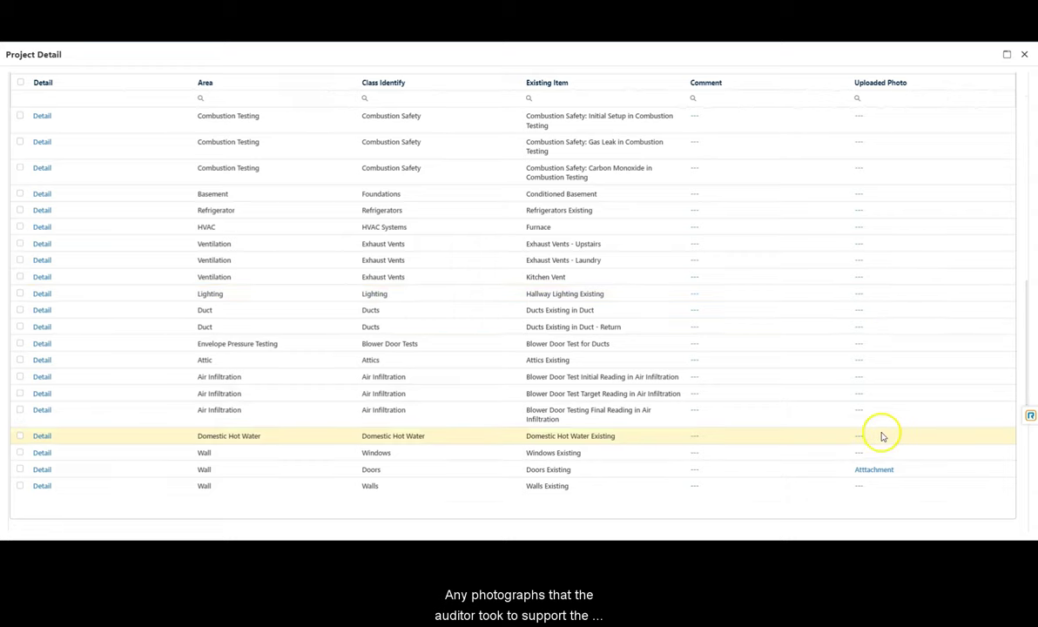
{"action": "left_click", "coordinate": [874, 469]}
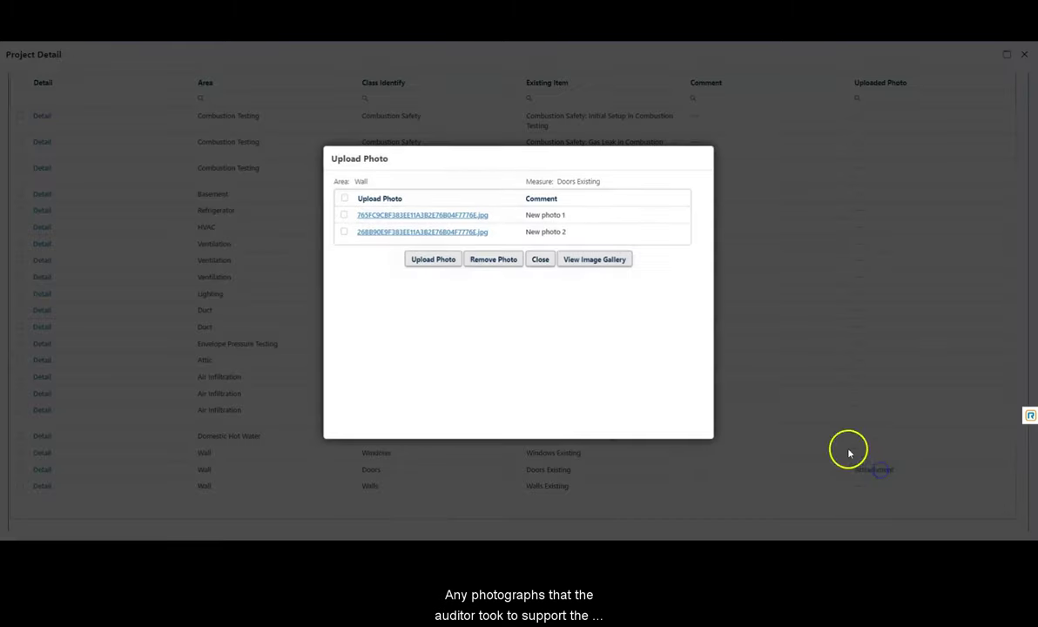
{"action": "left_click", "coordinate": [601, 259]}
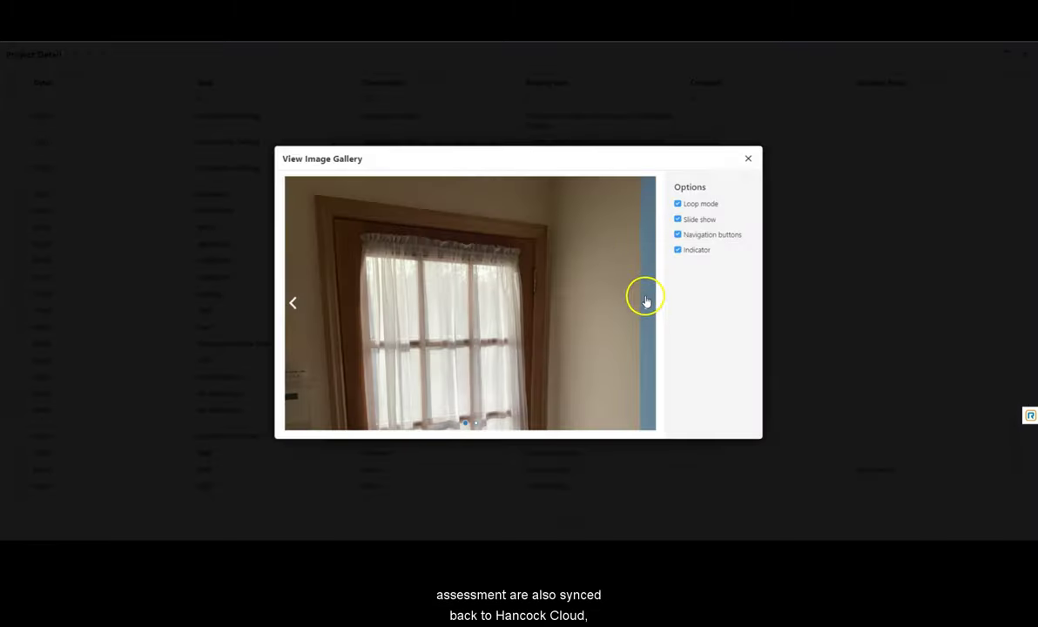
{"action": "left_click", "coordinate": [748, 159]}
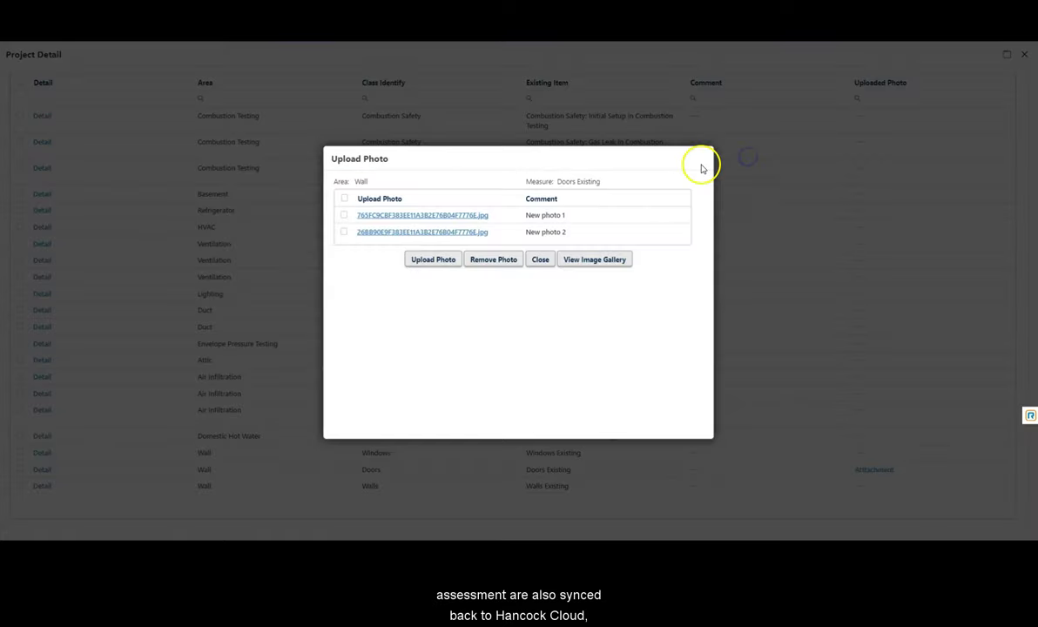
{"action": "left_click_drag", "start_coordinate": [609, 183], "coordinate": [565, 181]}
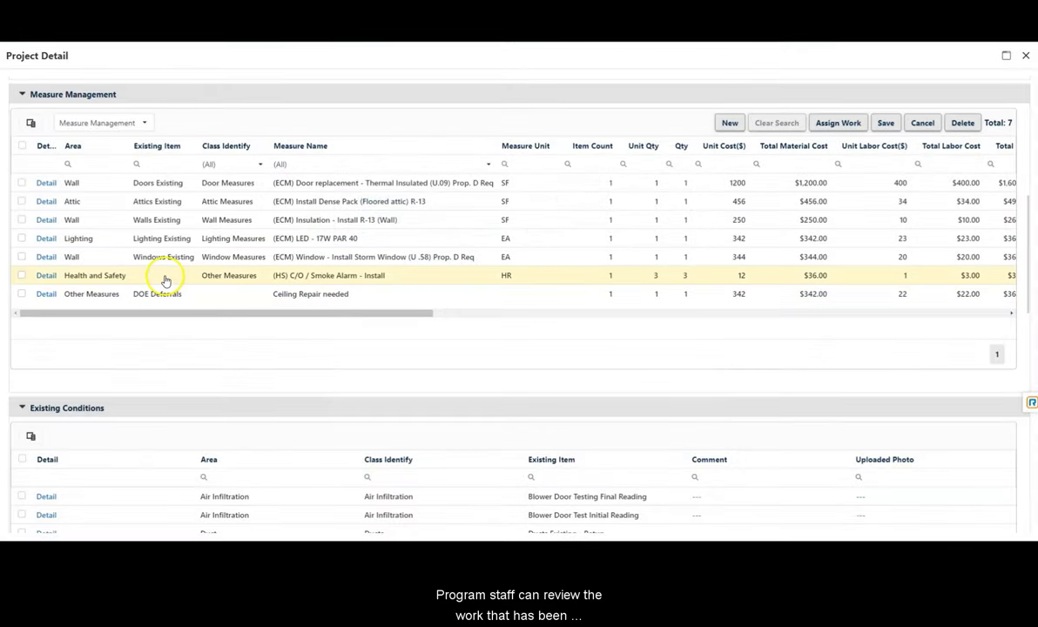
Step: Assign the R-13 wall insulation and storm window measures to Alexander's Exteriors, Inc, and close the validation results
{"action": "left_click", "coordinate": [23, 258]}
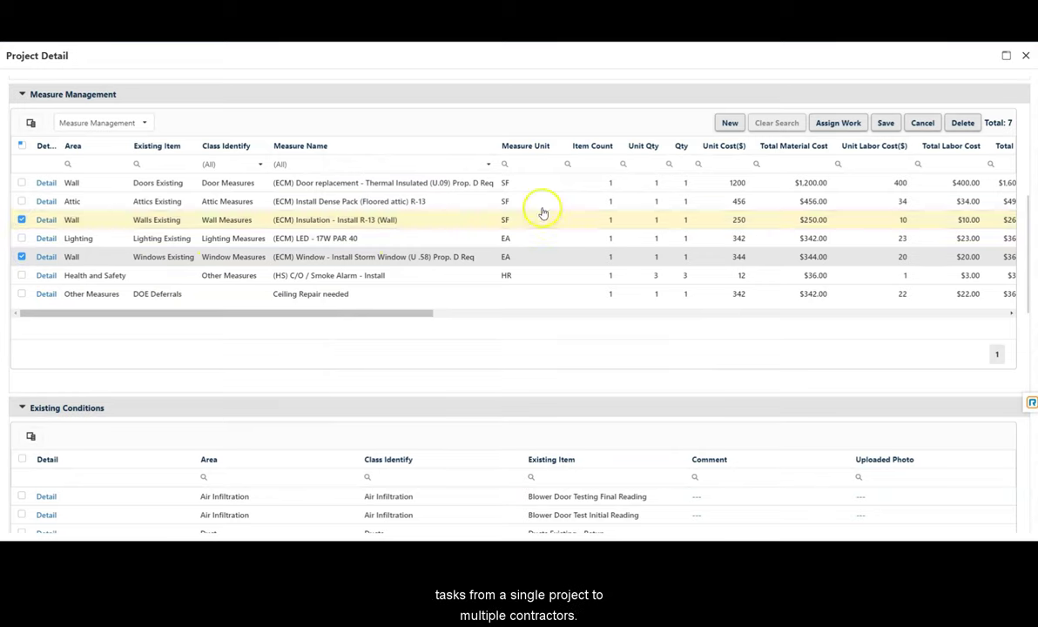
{"action": "left_click", "coordinate": [826, 125]}
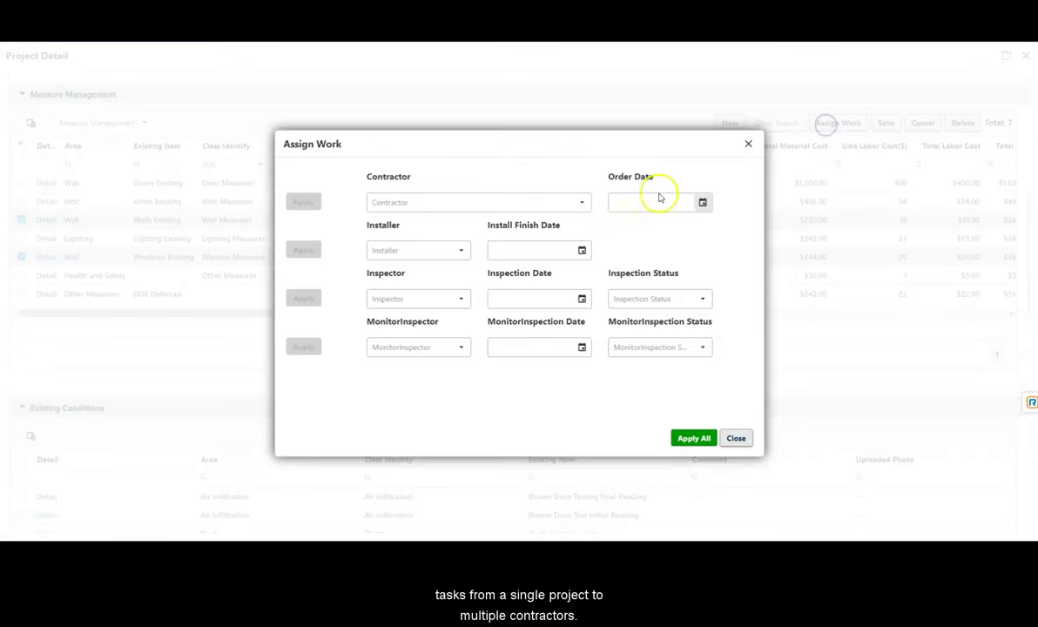
{"action": "left_click", "coordinate": [561, 207]}
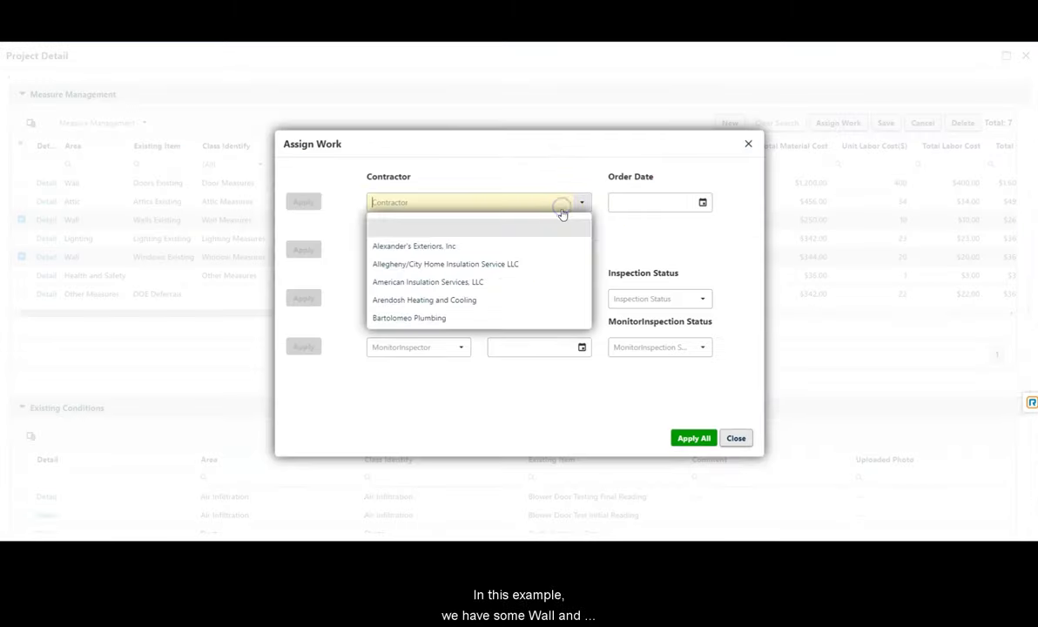
{"action": "left_click", "coordinate": [537, 249]}
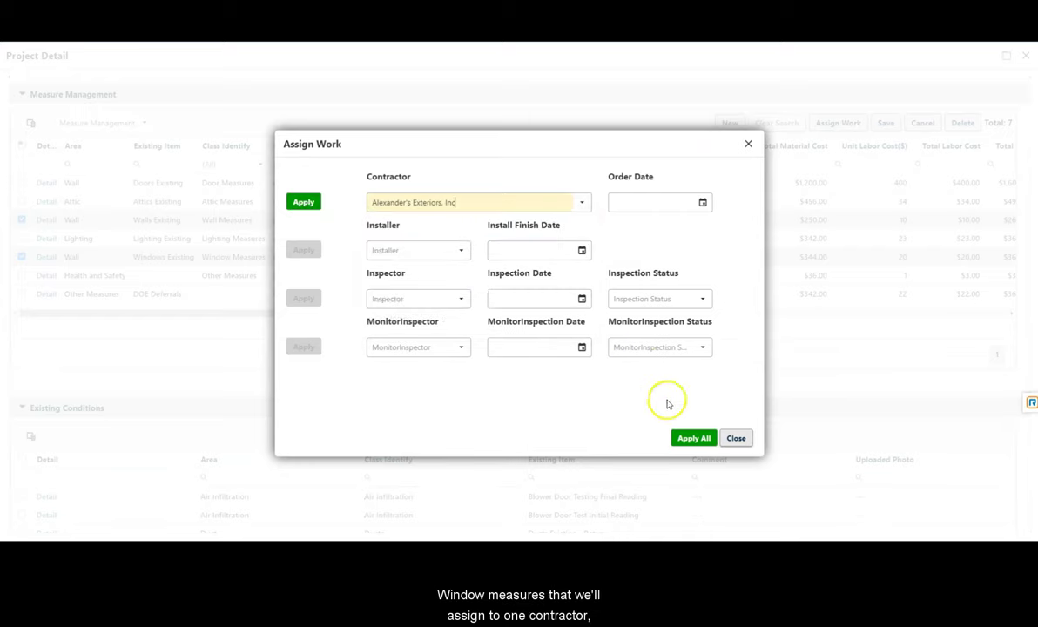
{"action": "left_click", "coordinate": [682, 439]}
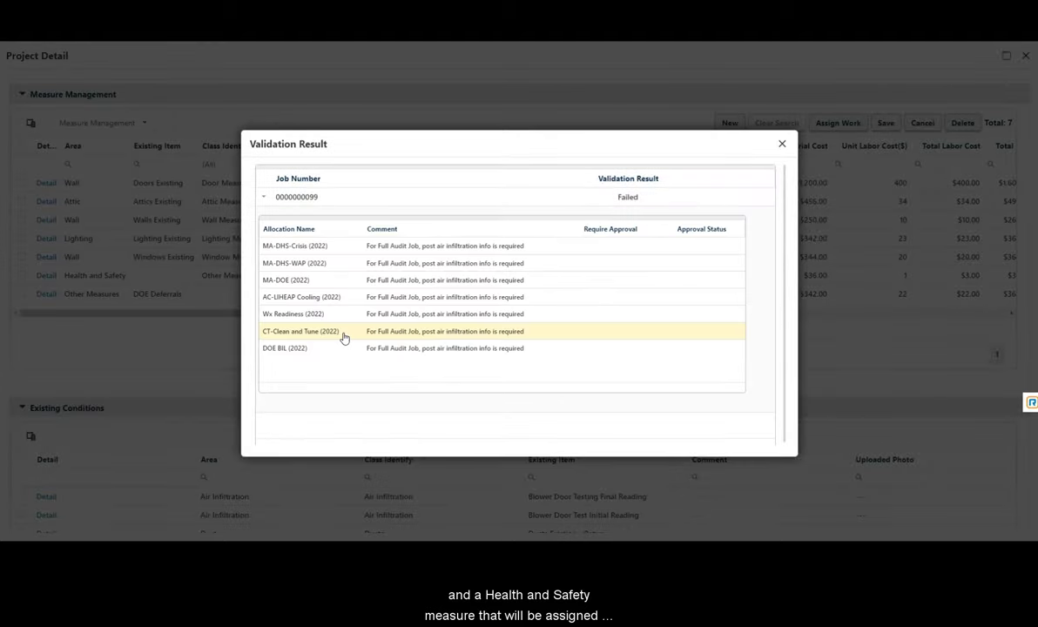
{"action": "left_click", "coordinate": [782, 146]}
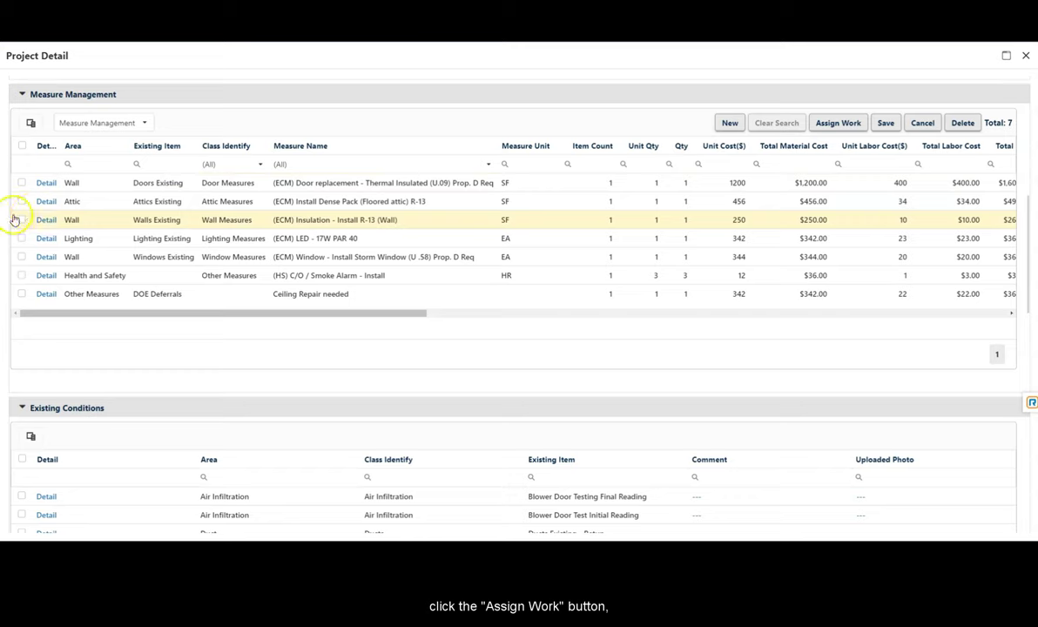
Step: Assign the Health and Safety C/O / Smoke Alarm measure to the contractor Arendosh Heating and Cooling
{"action": "left_click", "coordinate": [21, 276]}
{"action": "left_click", "coordinate": [840, 123]}
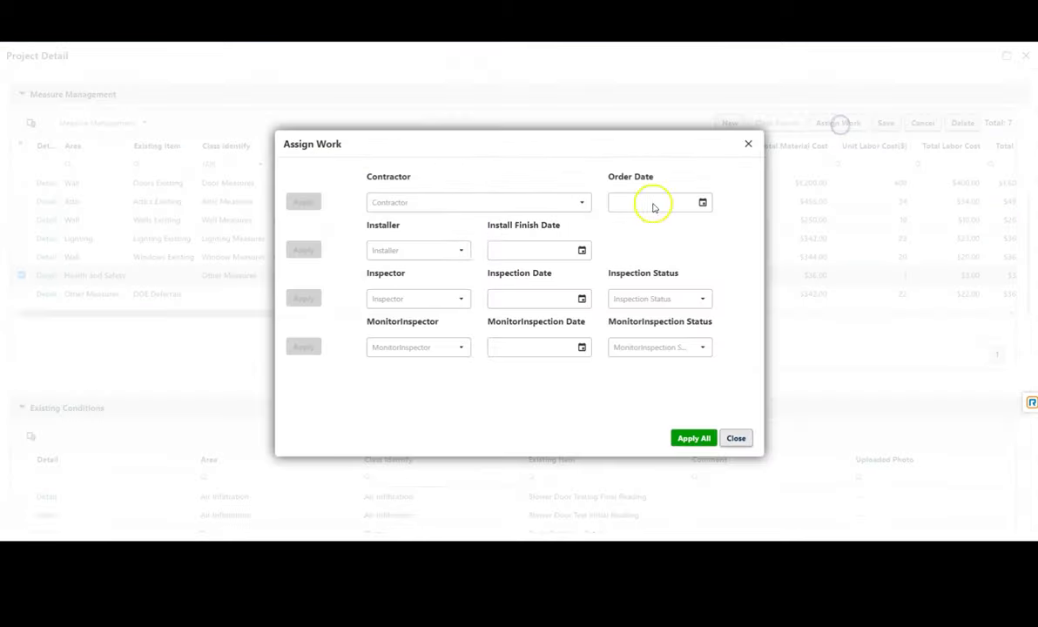
{"action": "left_click", "coordinate": [488, 209]}
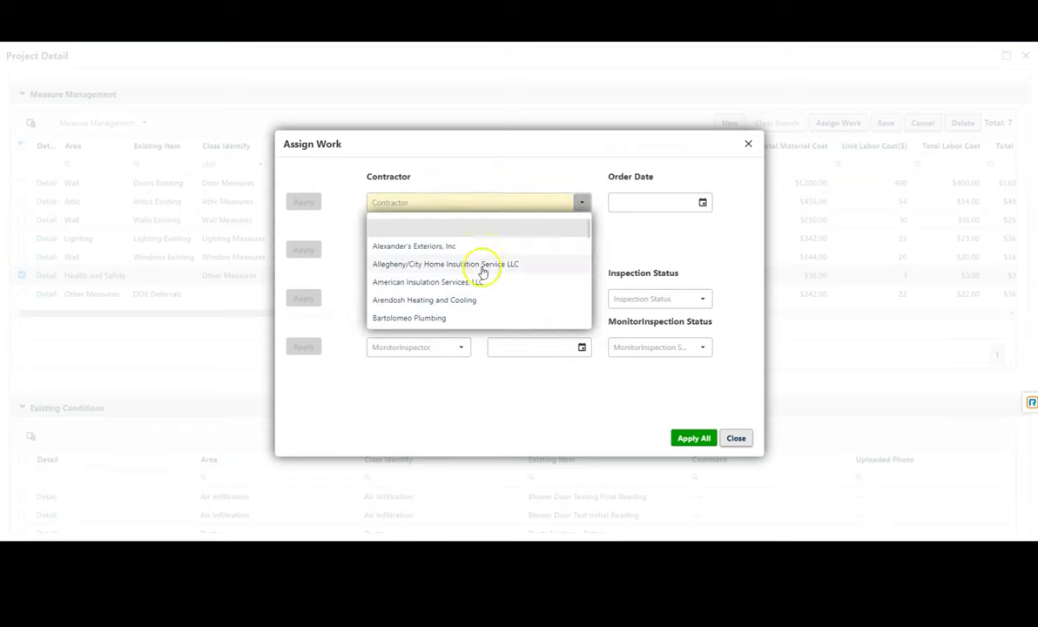
{"action": "left_click", "coordinate": [478, 299]}
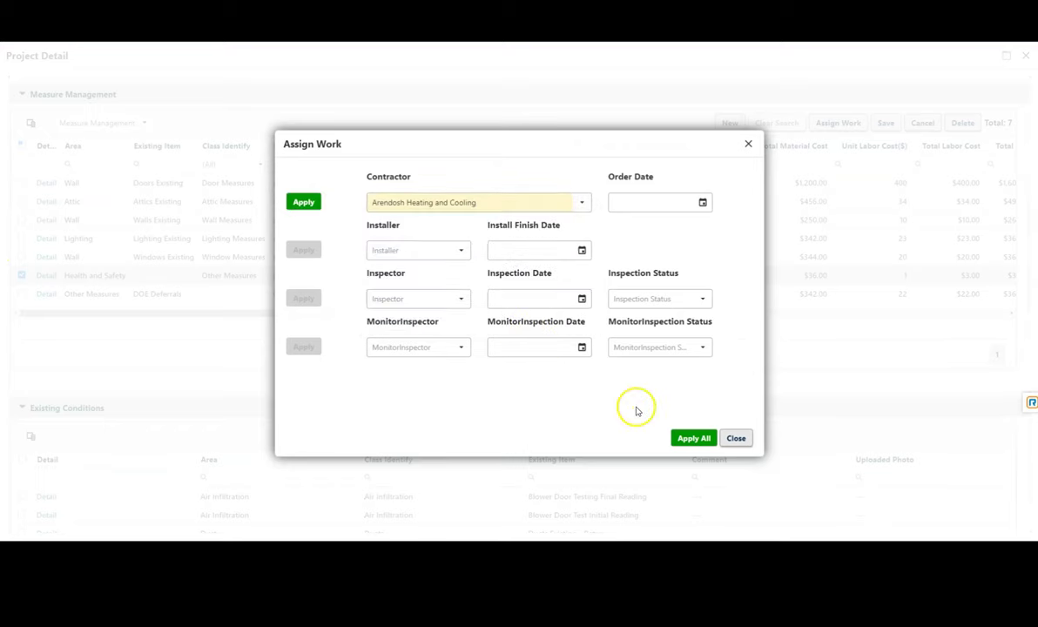
{"action": "left_click", "coordinate": [685, 438]}
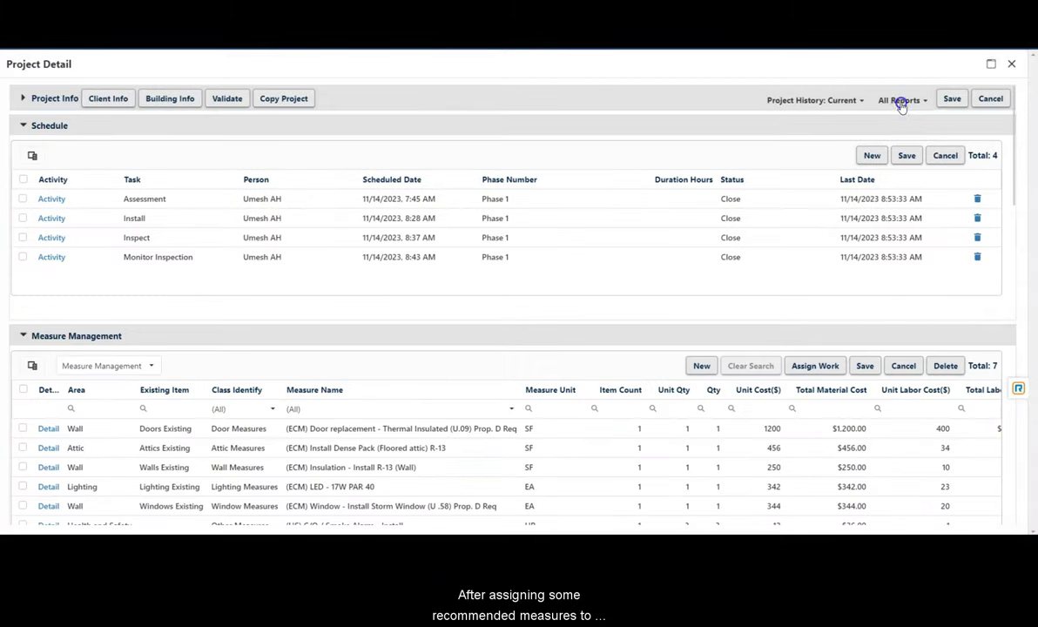
Step: Generate the project's Work Order Report as a PDF with photos included
{"action": "left_click", "coordinate": [902, 100]}
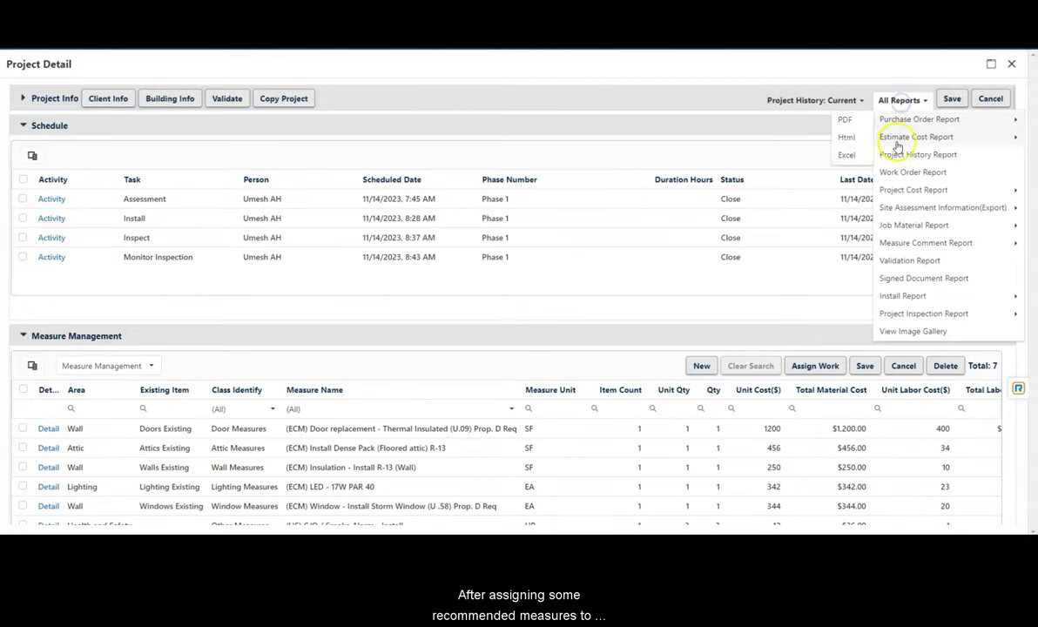
{"action": "left_click", "coordinate": [906, 168]}
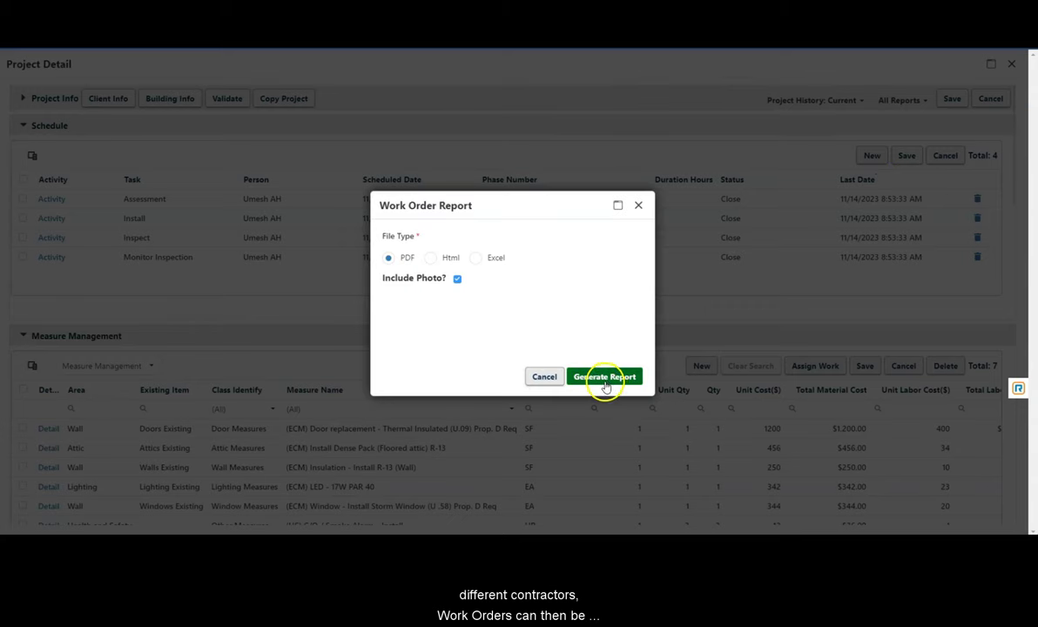
{"action": "left_click", "coordinate": [604, 377]}
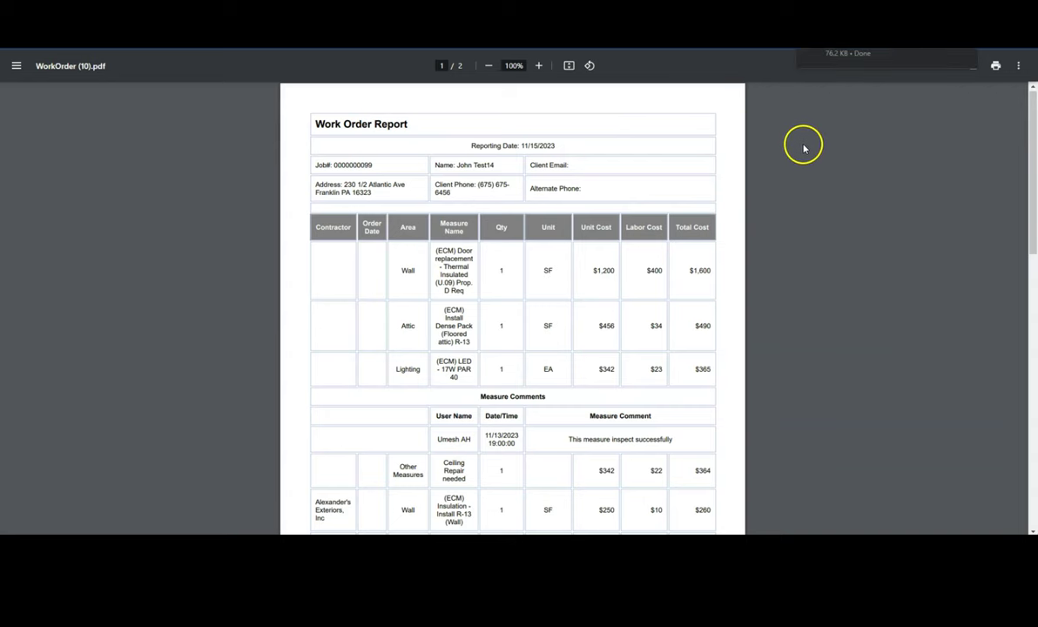
Step: Read through the generated Work Order Report down to the contractor notes and signature area
{"action": "scroll", "coordinate": [803, 148], "scroll_direction": "down", "scroll_amount": 8}
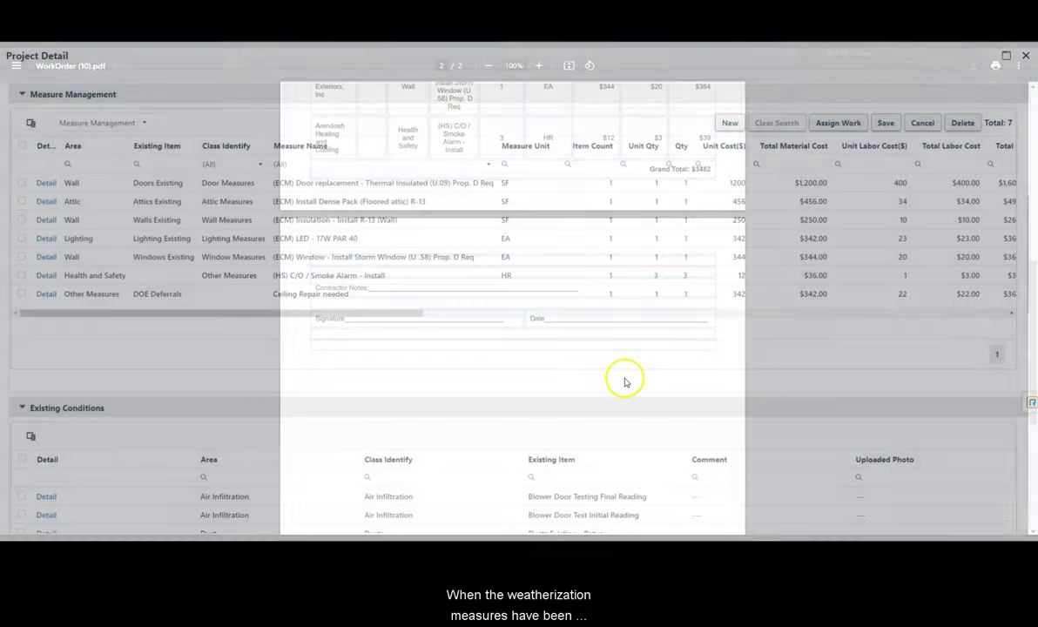
Step: Try adding a Phase 1 Inspect task to the project schedule and assigning a staff member to it
{"action": "scroll", "coordinate": [624, 382], "scroll_direction": "up", "scroll_amount": 4}
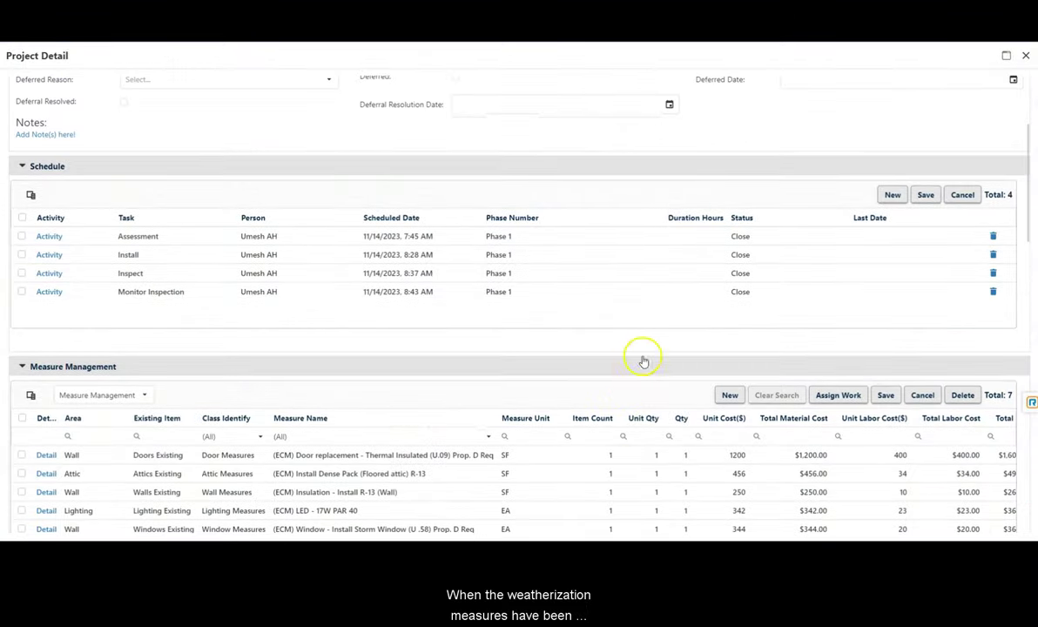
{"action": "left_click", "coordinate": [892, 194]}
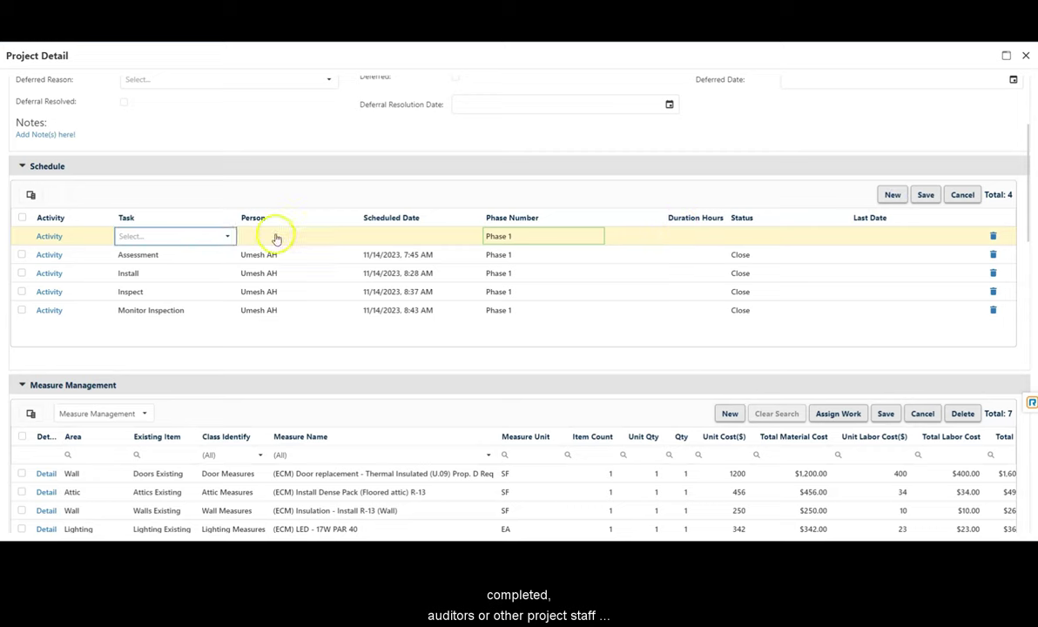
{"action": "left_click", "coordinate": [220, 240]}
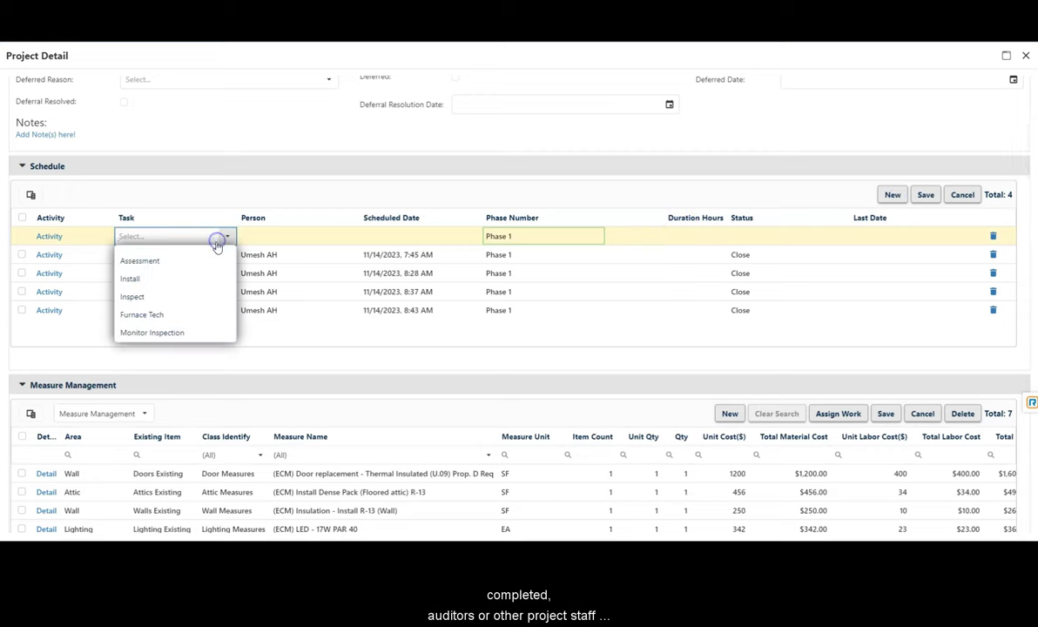
{"action": "left_click", "coordinate": [206, 295]}
{"action": "left_click", "coordinate": [292, 235]}
{"action": "left_click", "coordinate": [310, 236]}
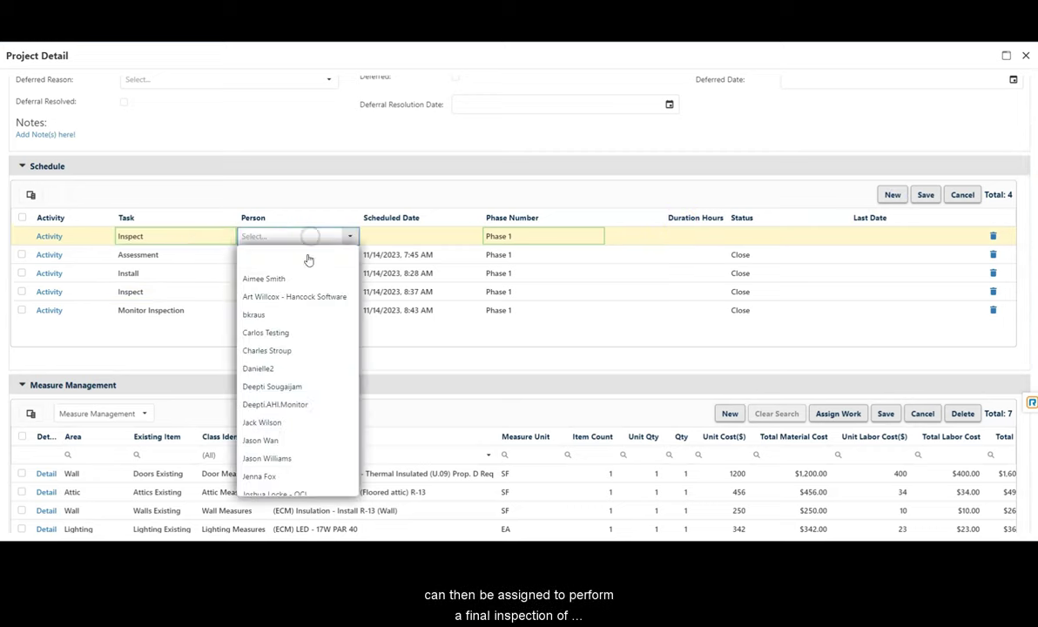
{"action": "left_click", "coordinate": [296, 422]}
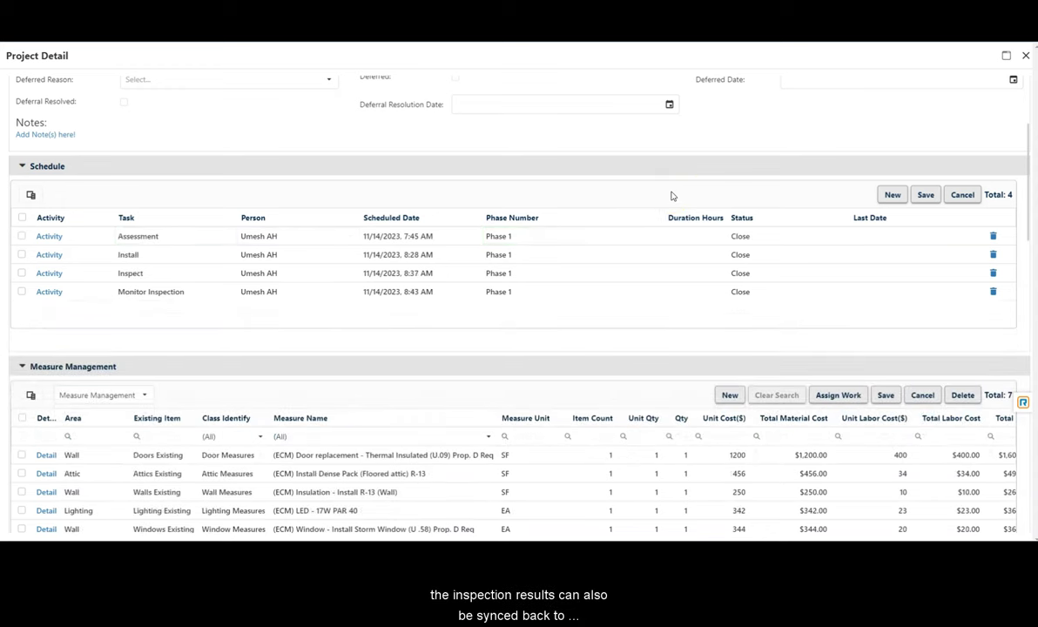
Step: Close the project details and start an invoice for the Weatherization project with an inspection date of 11/14/2023
{"action": "scroll", "coordinate": [671, 196], "scroll_direction": "up", "scroll_amount": 2}
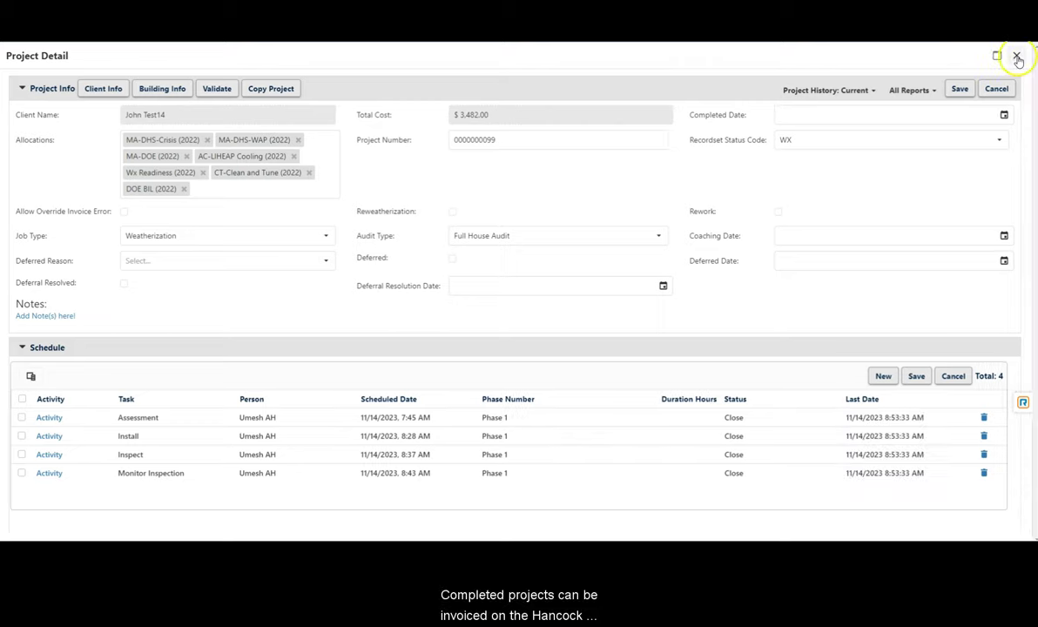
{"action": "left_click", "coordinate": [1017, 58]}
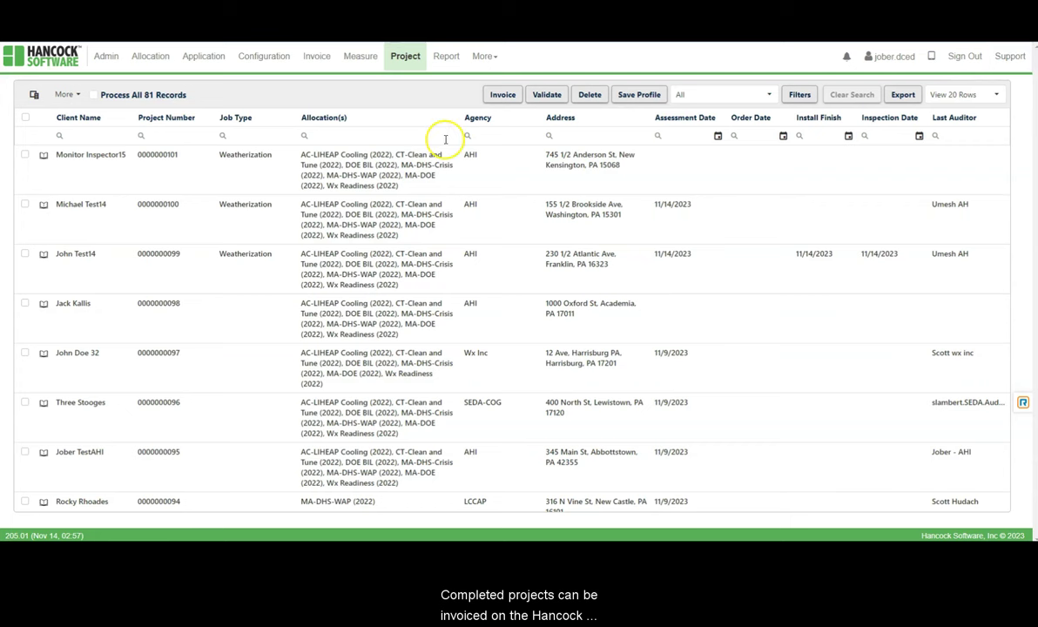
{"action": "left_click", "coordinate": [25, 254]}
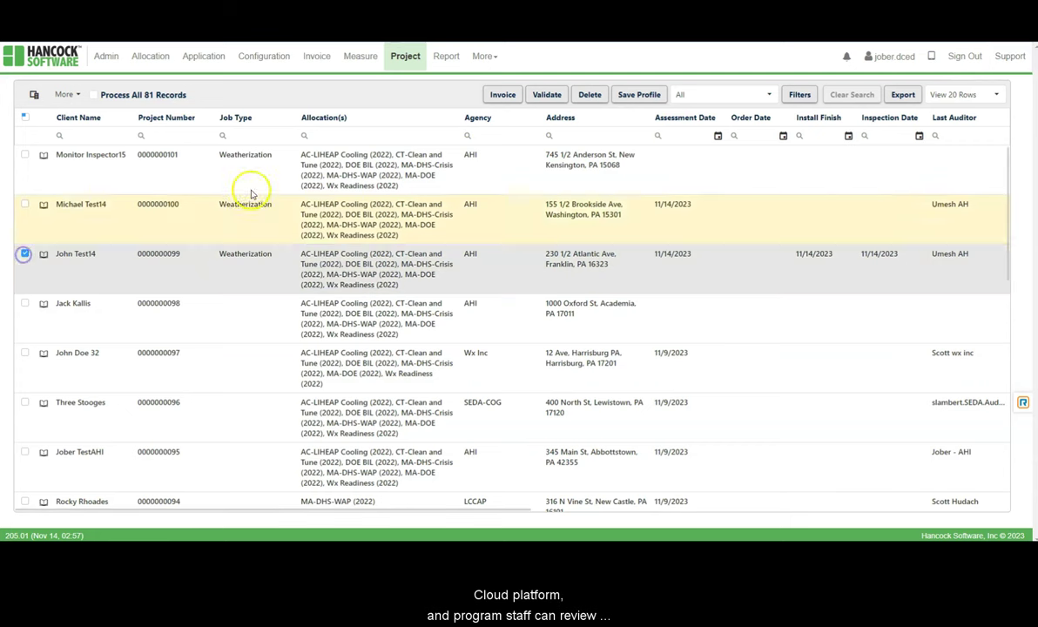
{"action": "left_click", "coordinate": [504, 95]}
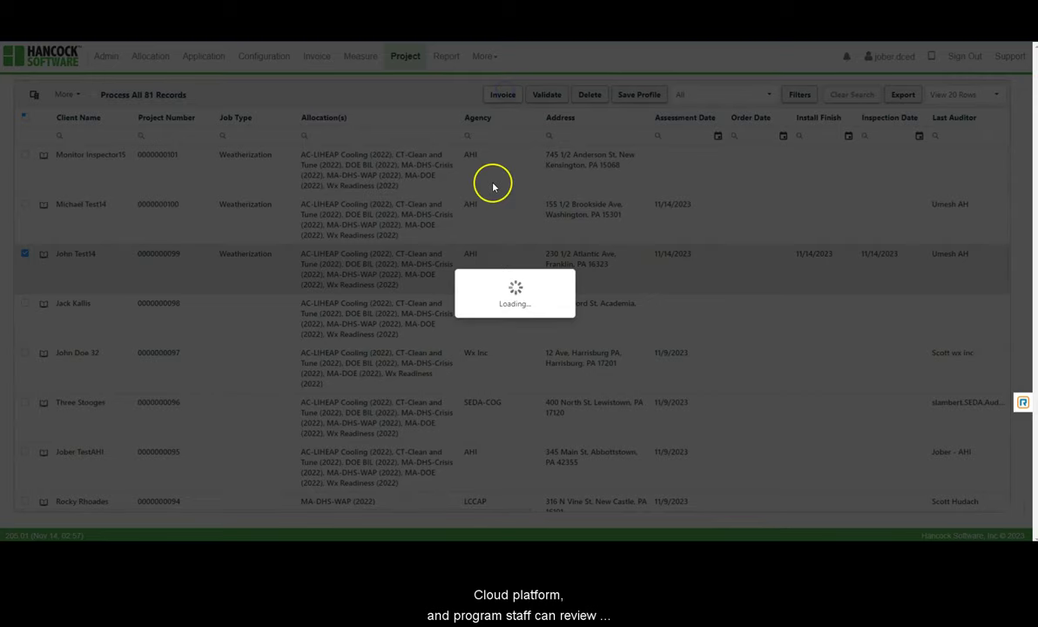
{"action": "left_click", "coordinate": [461, 263]}
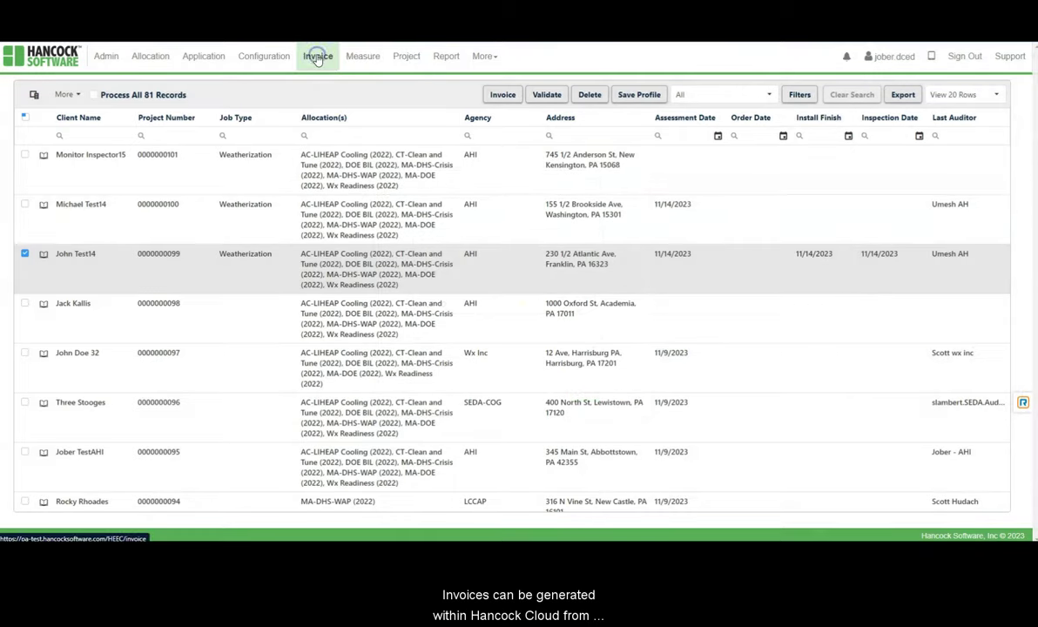
Step: Open the invoice list and expand the Partial Rejected invoice down to the cost details of its job
{"action": "left_click", "coordinate": [317, 57]}
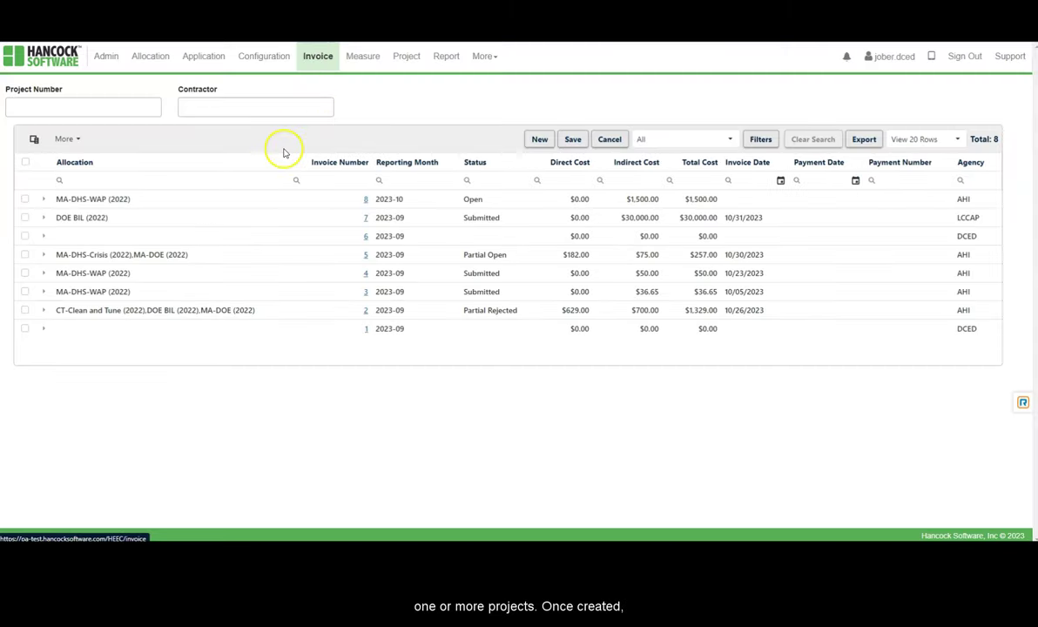
{"action": "left_click", "coordinate": [42, 312]}
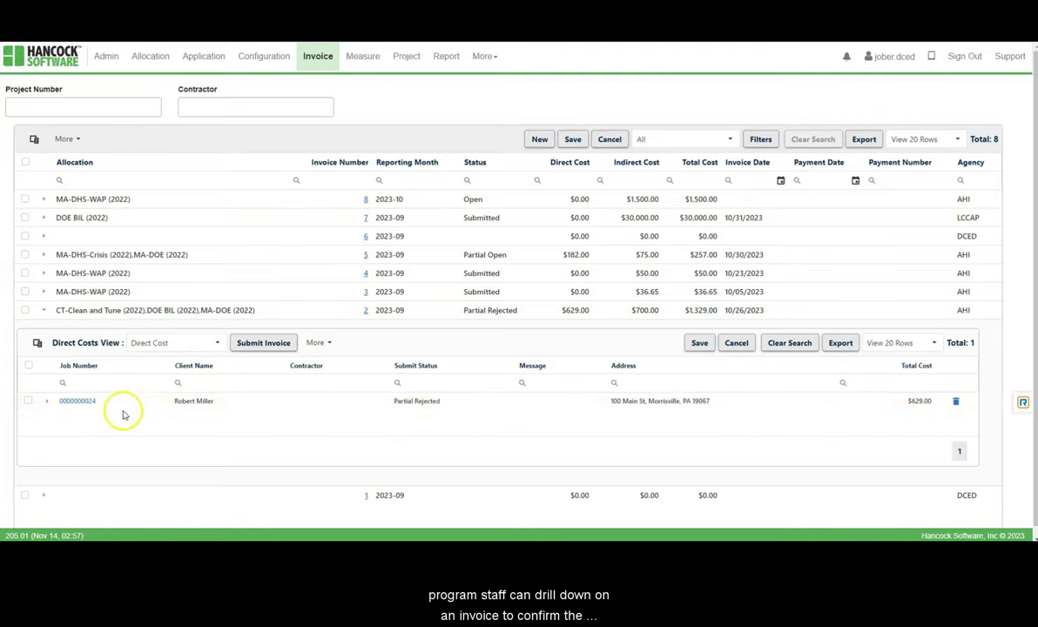
{"action": "left_click", "coordinate": [46, 402]}
{"action": "scroll", "coordinate": [244, 444], "scroll_direction": "down", "scroll_amount": 2}
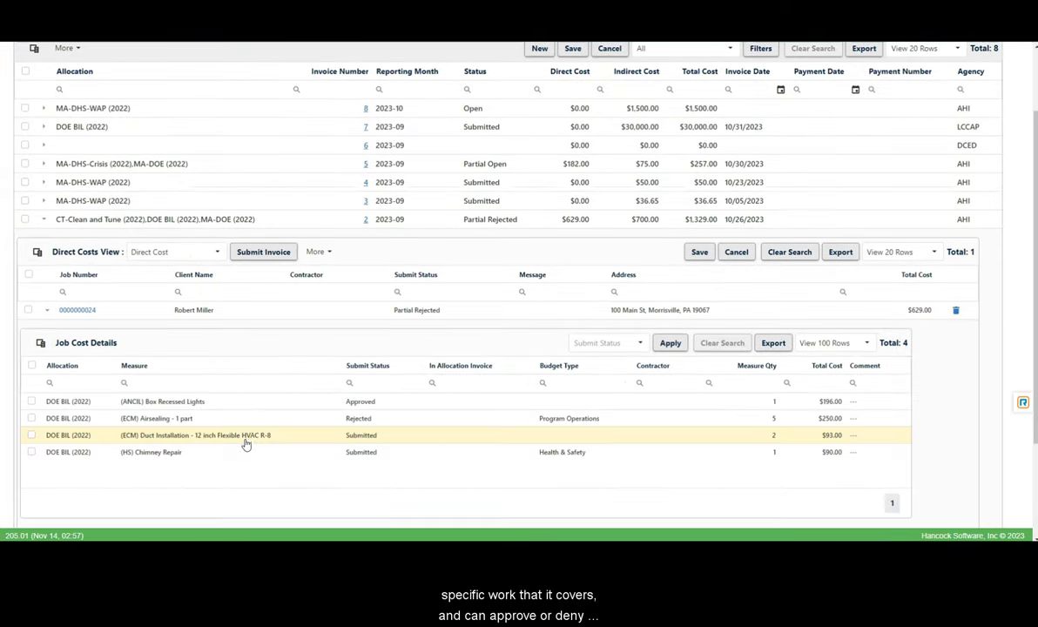
Step: Set the submit status of the (ECM) Airsealing - 1 part job cost to Approved
{"action": "left_click", "coordinate": [31, 419]}
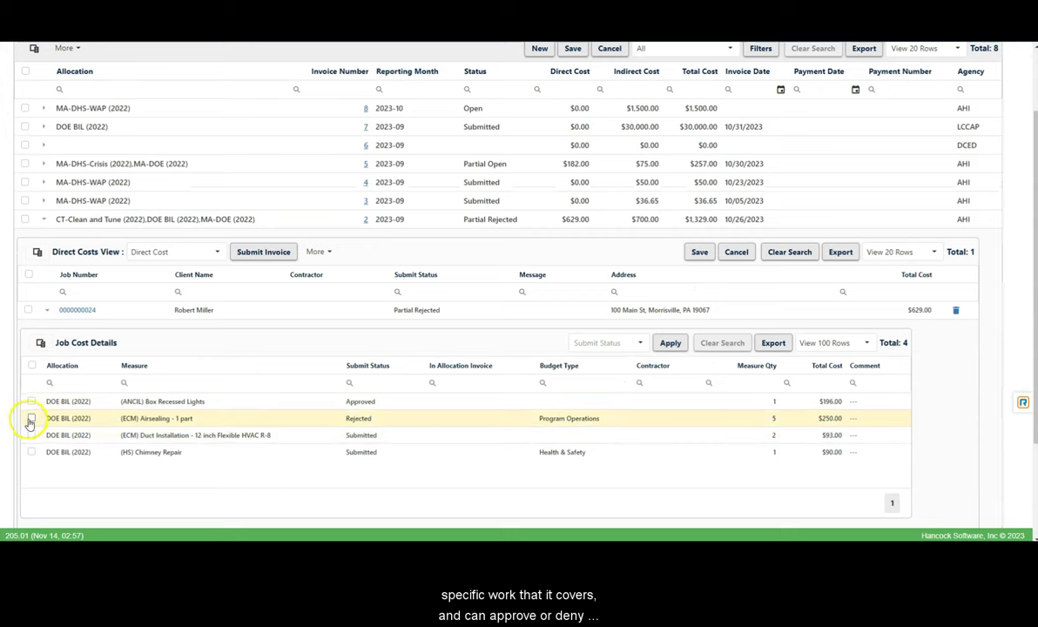
{"action": "left_click", "coordinate": [639, 343]}
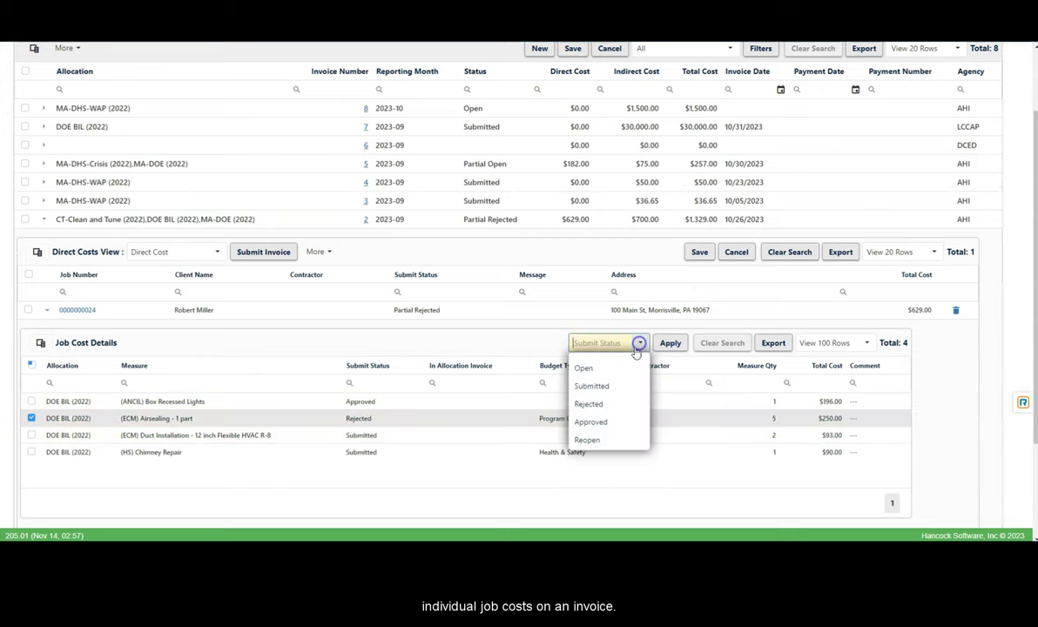
{"action": "left_click", "coordinate": [614, 421]}
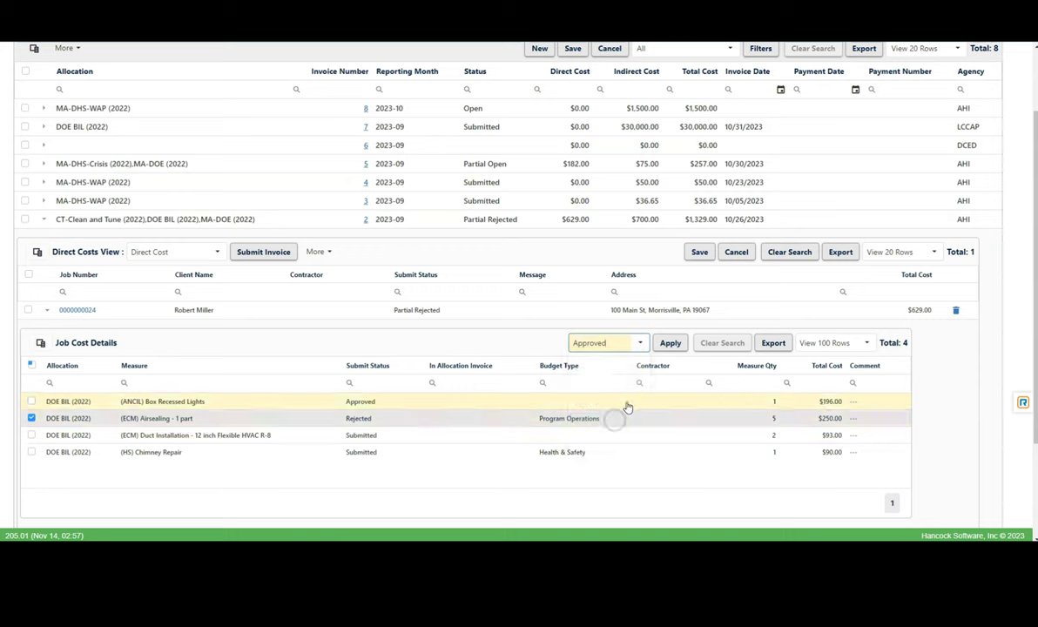
{"action": "left_click", "coordinate": [667, 344]}
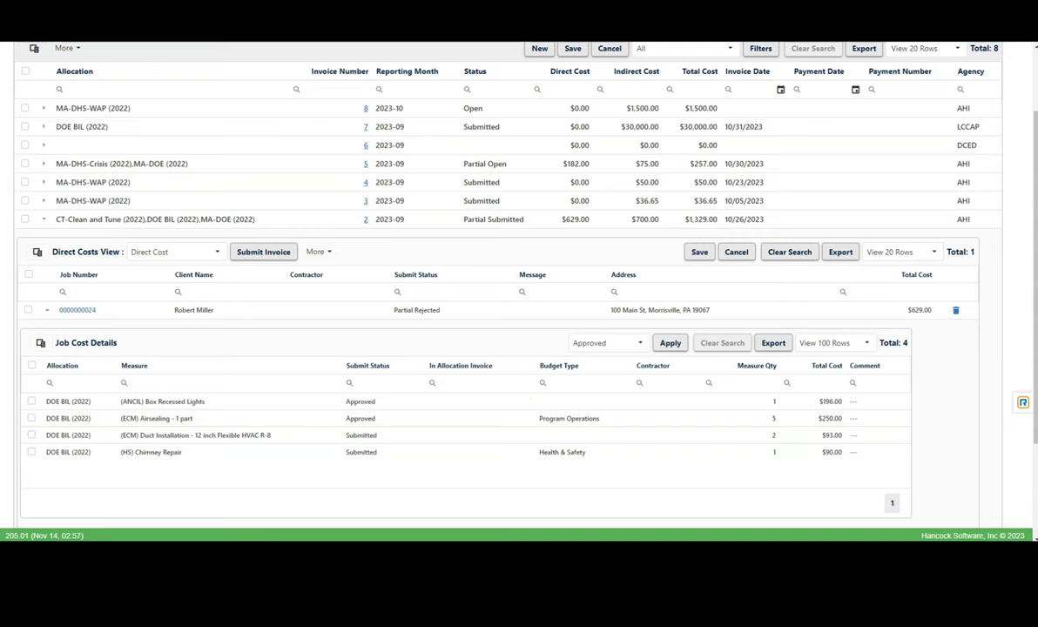
Step: Open the Budget Type and Average Cost Report from the available reports
{"action": "scroll", "coordinate": [359, 320], "scroll_direction": "up", "scroll_amount": 1}
{"action": "left_click", "coordinate": [377, 182]}
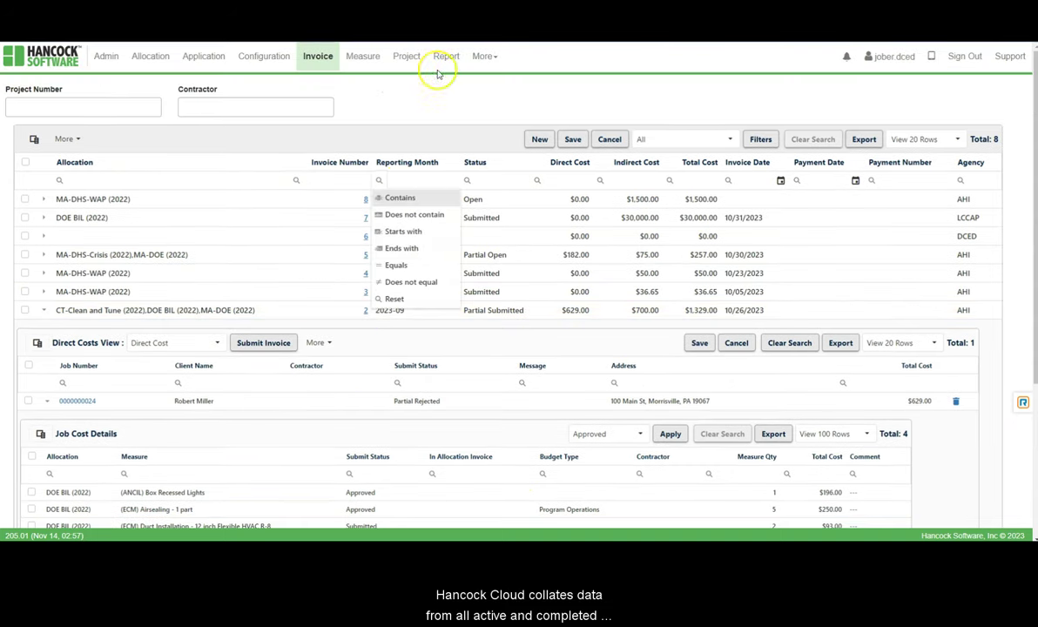
{"action": "left_click", "coordinate": [439, 57]}
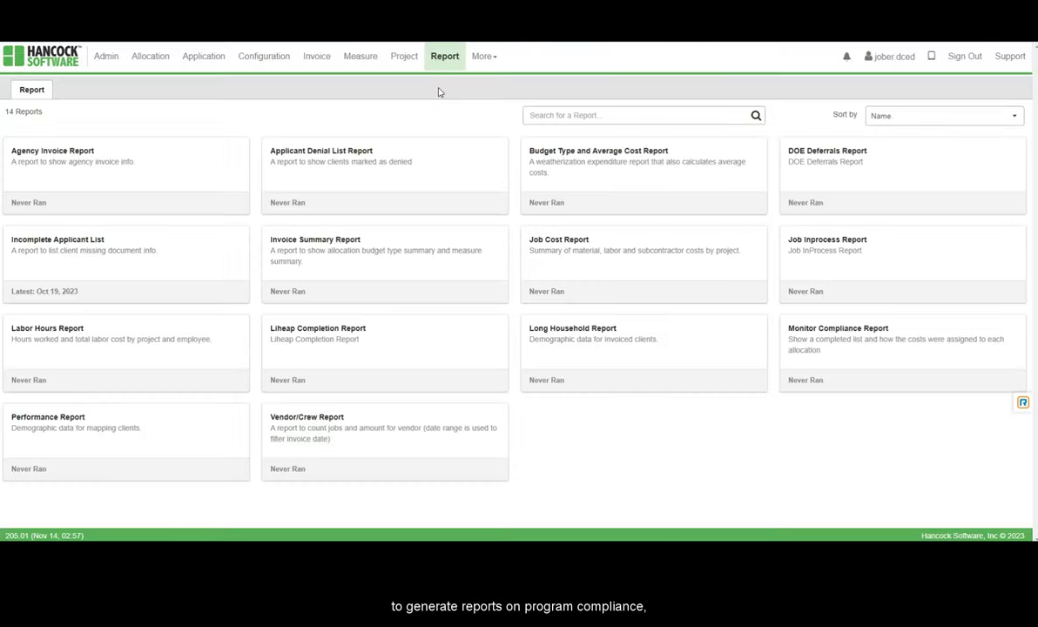
{"action": "left_click", "coordinate": [582, 164]}
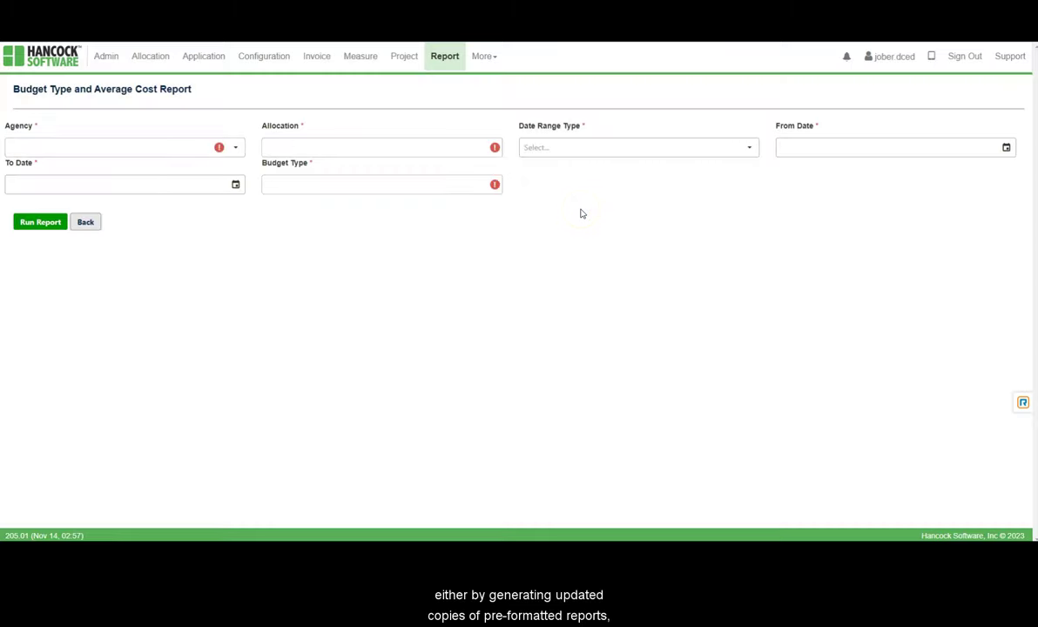
Step: Go to the data export page and choose the Full Client Info (Weatherization) template
{"action": "left_click", "coordinate": [484, 58]}
{"action": "left_click", "coordinate": [488, 121]}
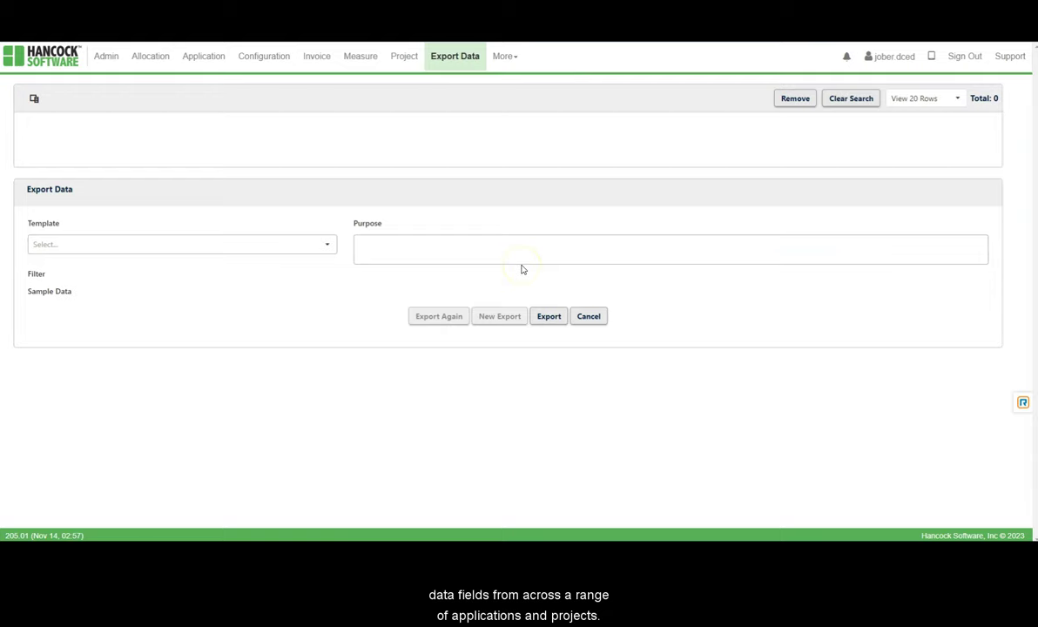
{"action": "left_click", "coordinate": [324, 244]}
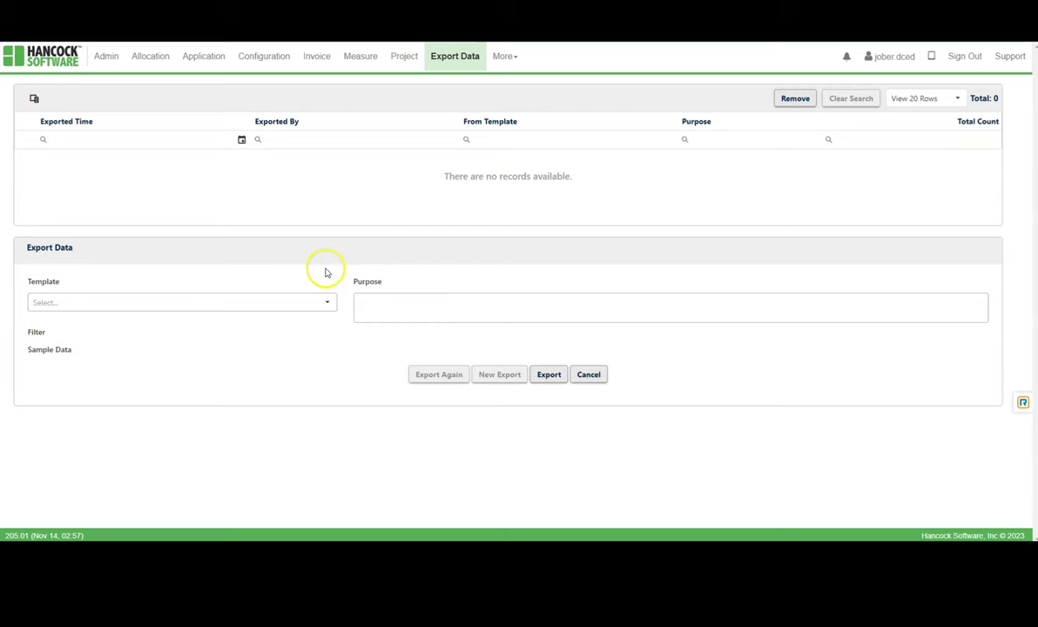
{"action": "left_click", "coordinate": [326, 302]}
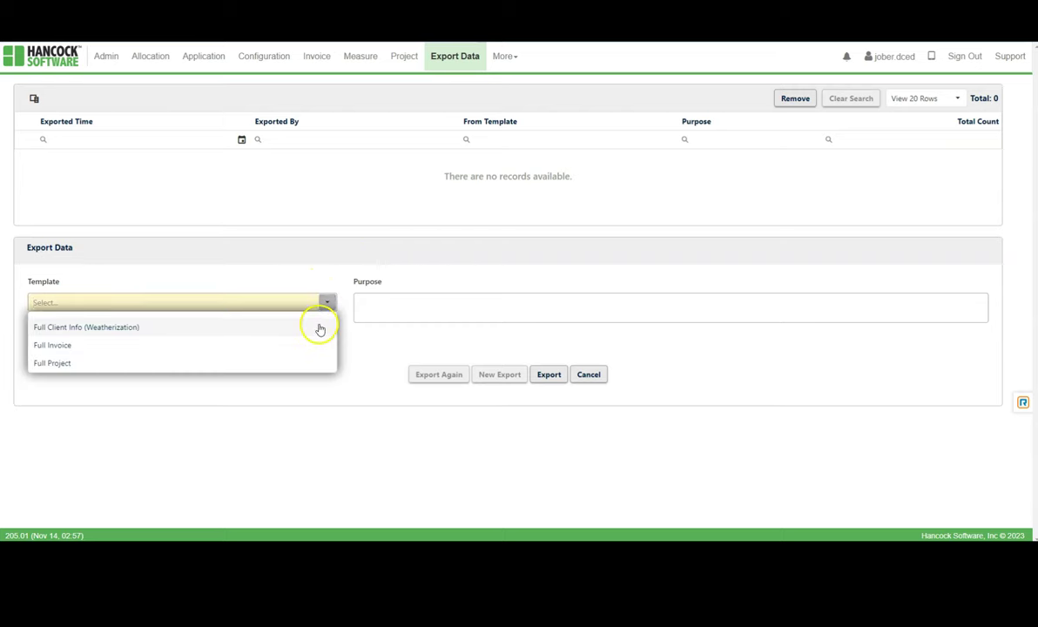
{"action": "left_click", "coordinate": [320, 328]}
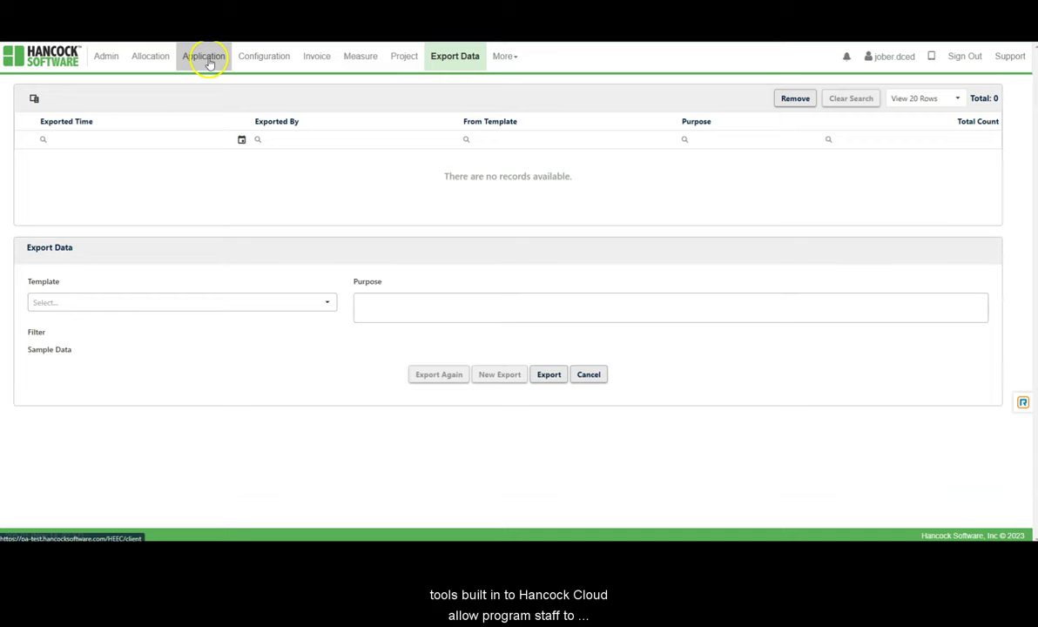
Step: Open the applications list and examine the filter conditions offered for the Applied Date and First Name columns
{"action": "left_click", "coordinate": [205, 58]}
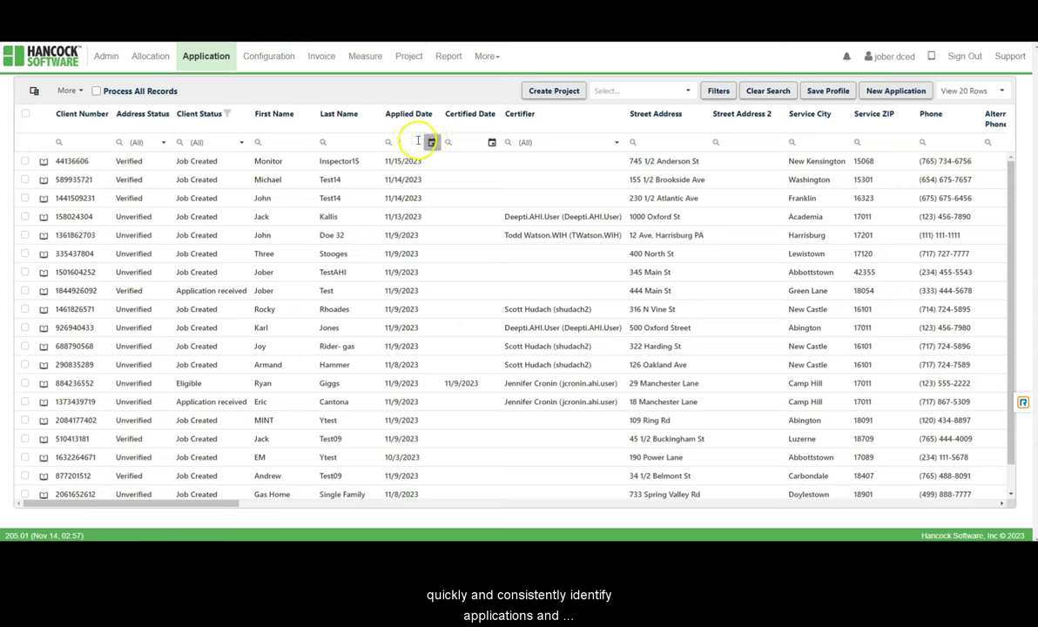
{"action": "left_click", "coordinate": [389, 142]}
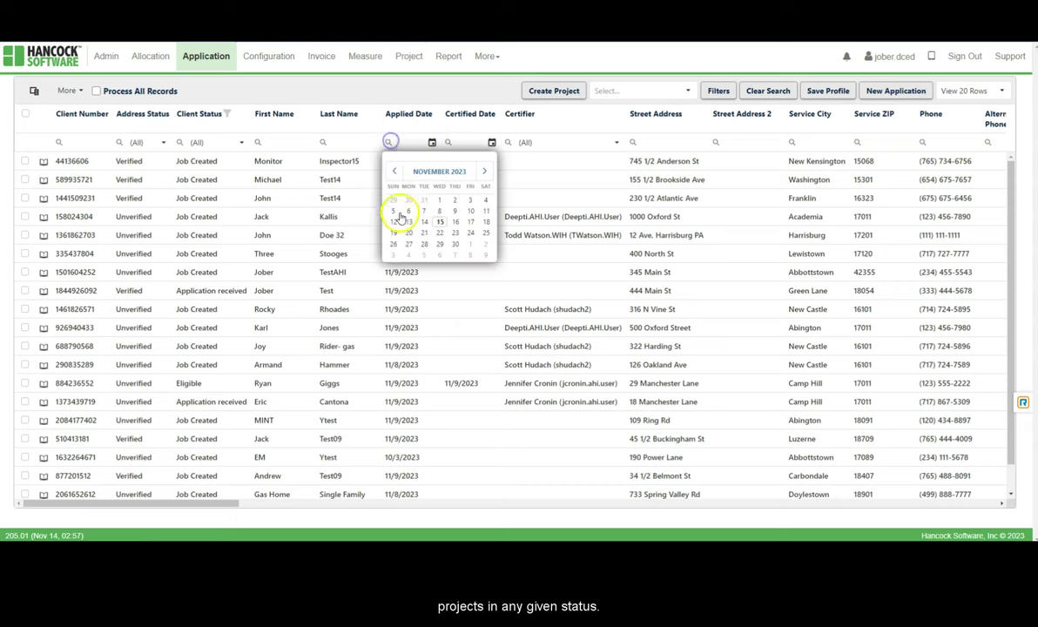
{"action": "left_click", "coordinate": [389, 142]}
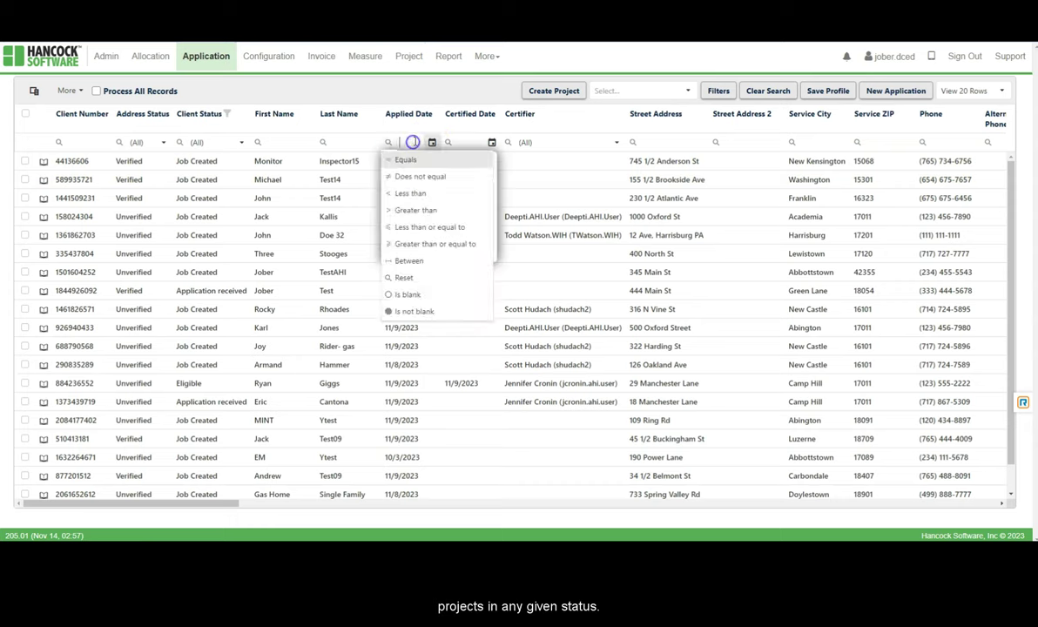
{"action": "left_click", "coordinate": [425, 259]}
{"action": "left_click", "coordinate": [258, 142]}
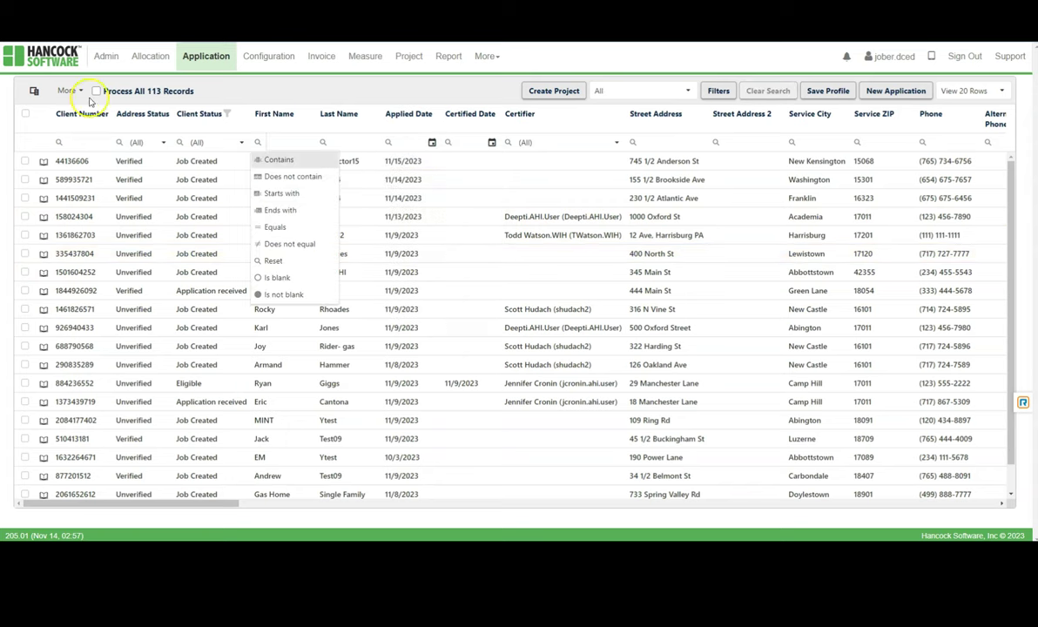
{"action": "left_click", "coordinate": [90, 102]}
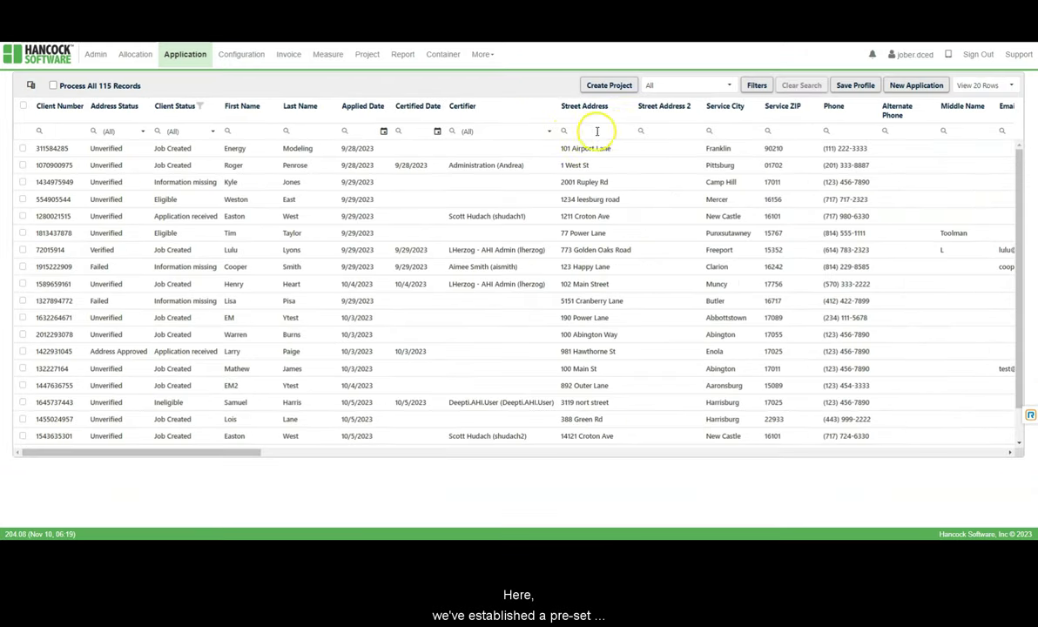
Step: Open the saved filter Application Received - November to check its criteria, and apply it to the applications list
{"action": "left_click", "coordinate": [756, 87]}
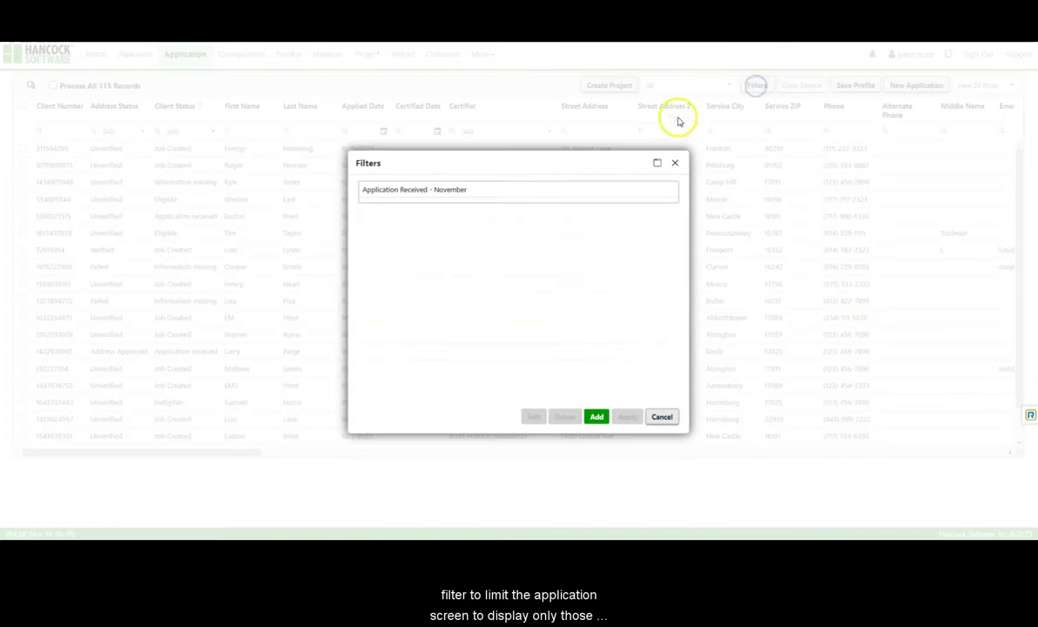
{"action": "left_click", "coordinate": [584, 190]}
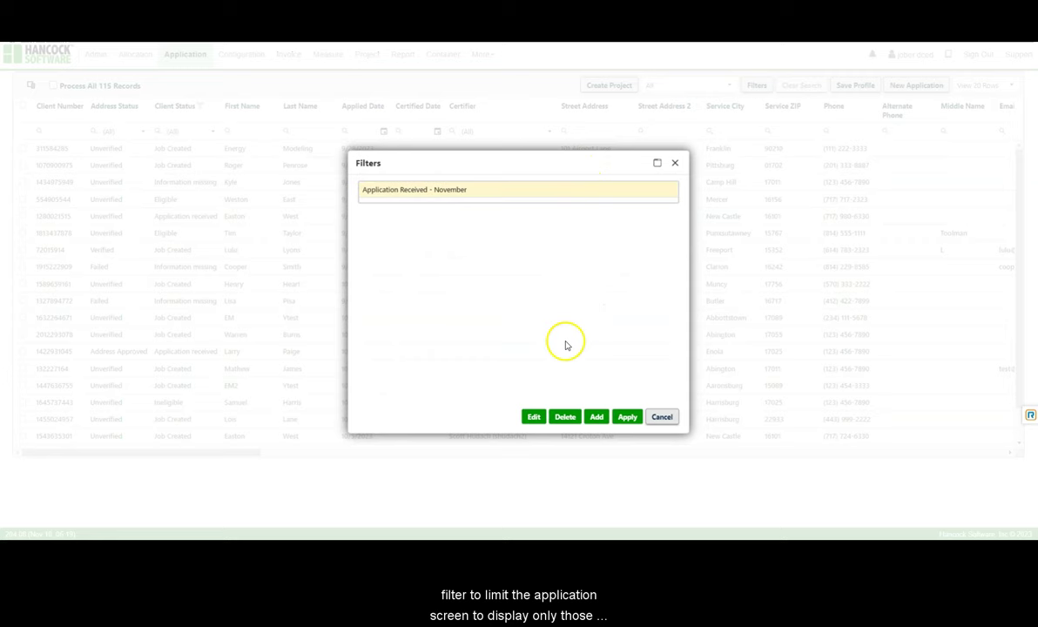
{"action": "left_click", "coordinate": [534, 416]}
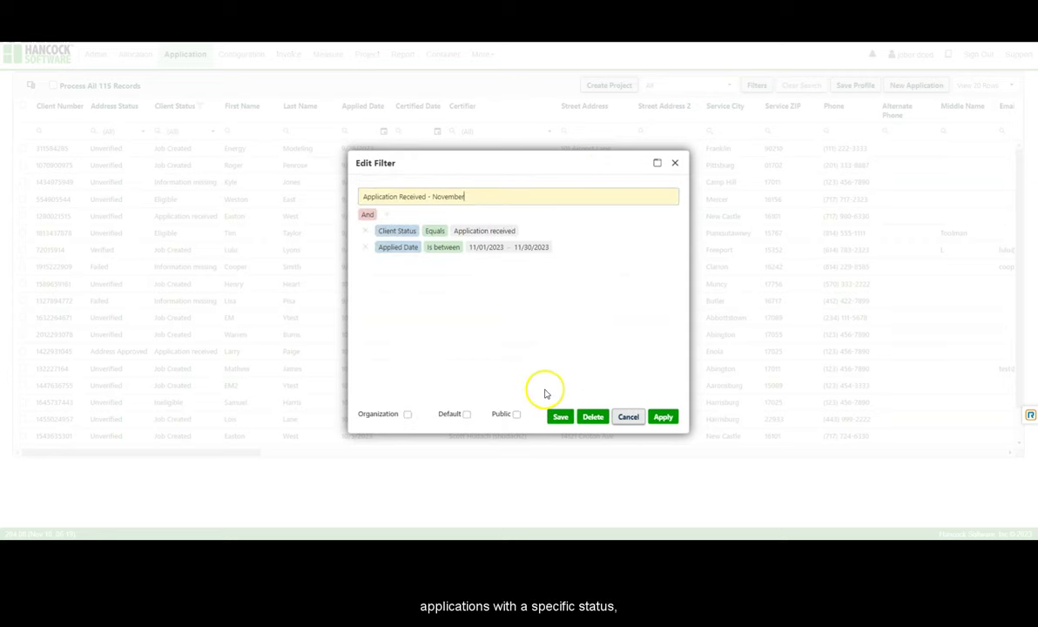
{"action": "left_click", "coordinate": [666, 417]}
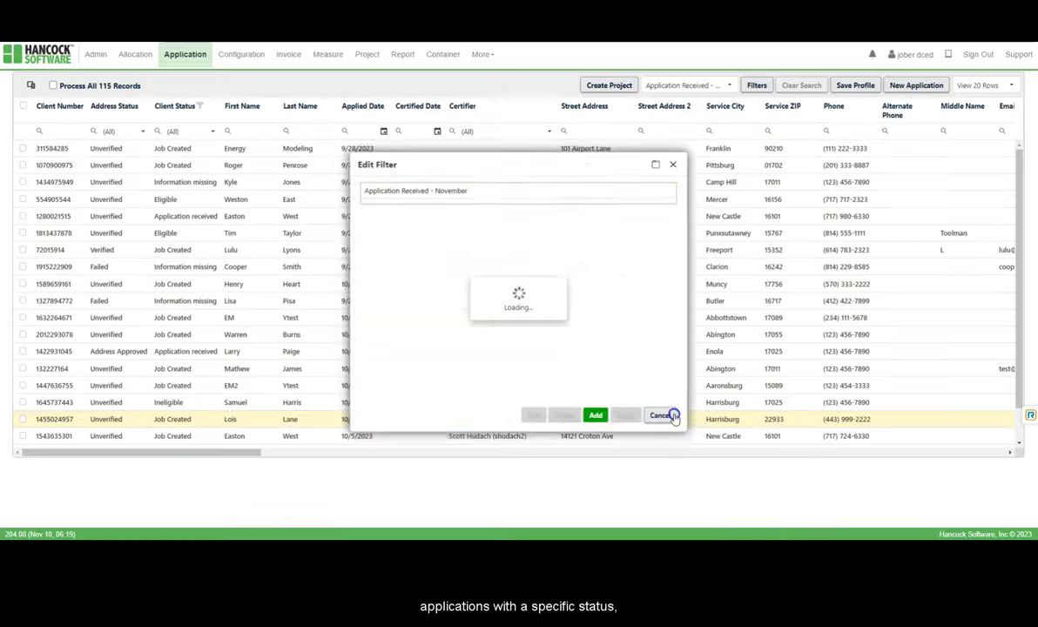